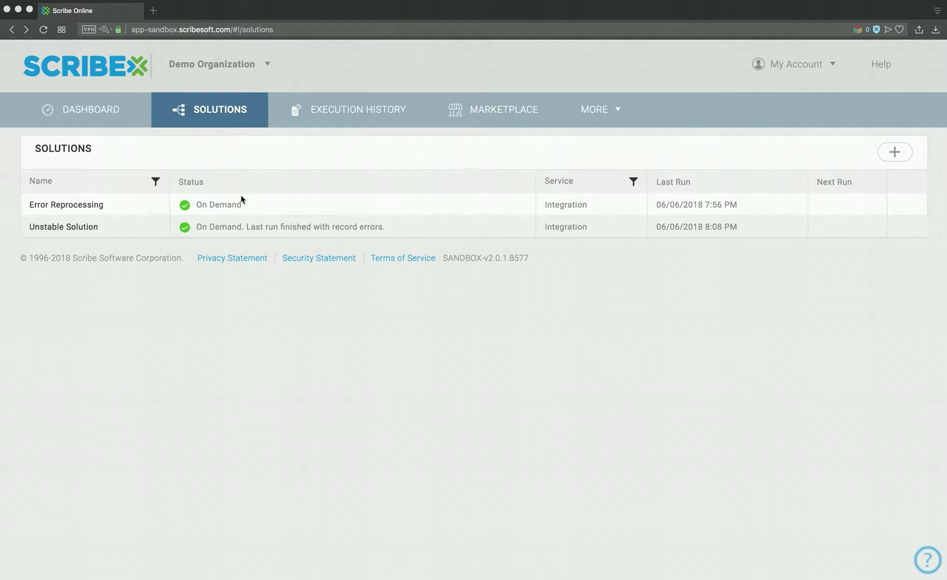
Open the Unstable Solution and review the error details of its most recent run in the execution history.
{"action": "left_click", "coordinate": [82, 232]}
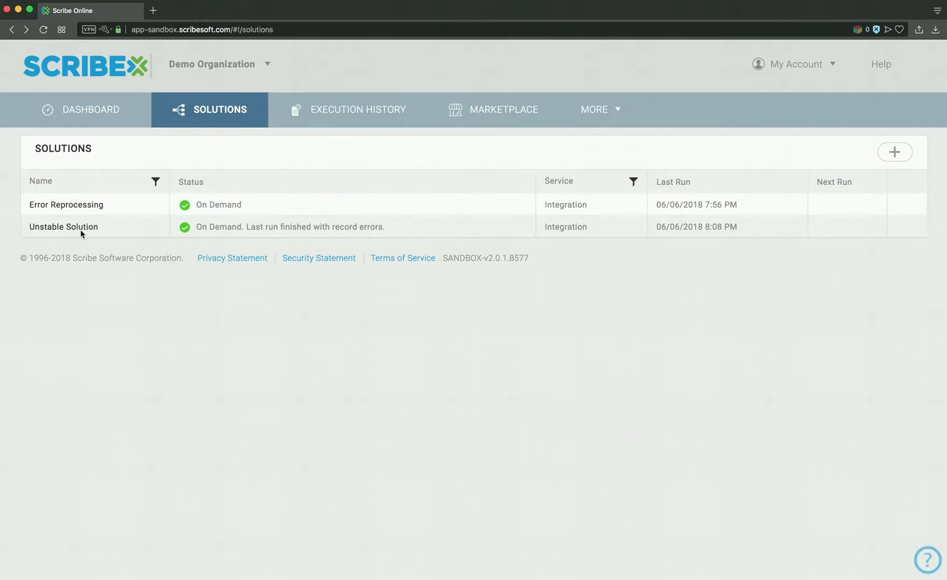
{"action": "left_click", "coordinate": [70, 226]}
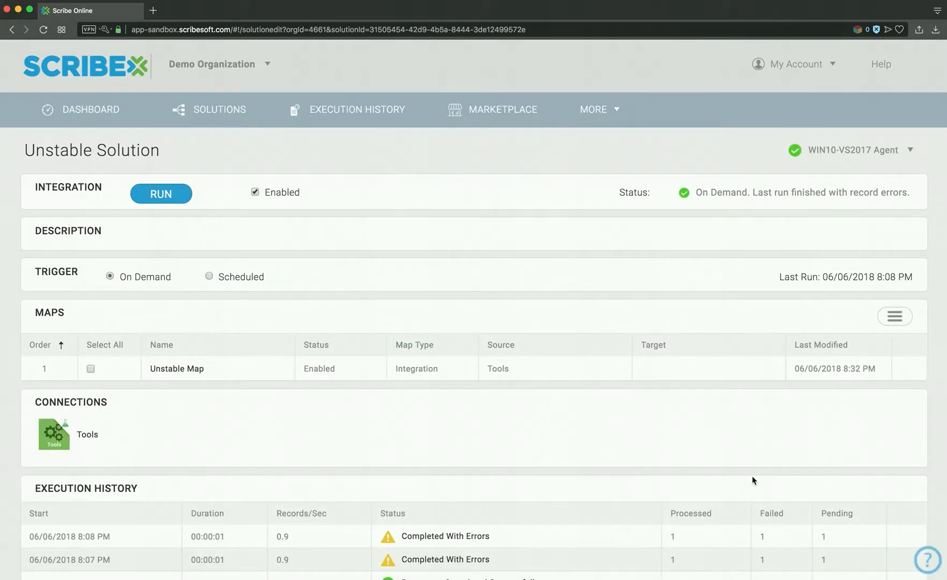
{"action": "left_click", "coordinate": [912, 538]}
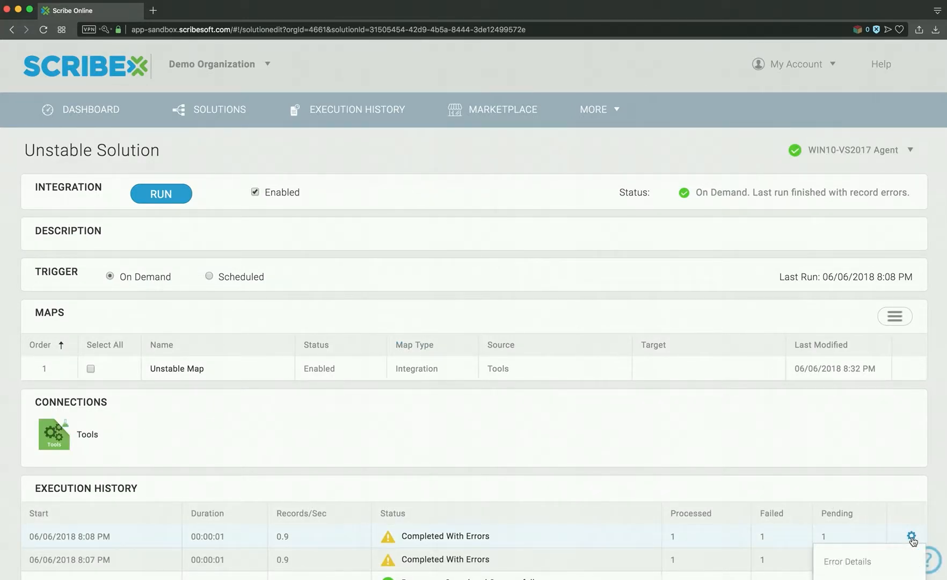
{"action": "left_click", "coordinate": [884, 561]}
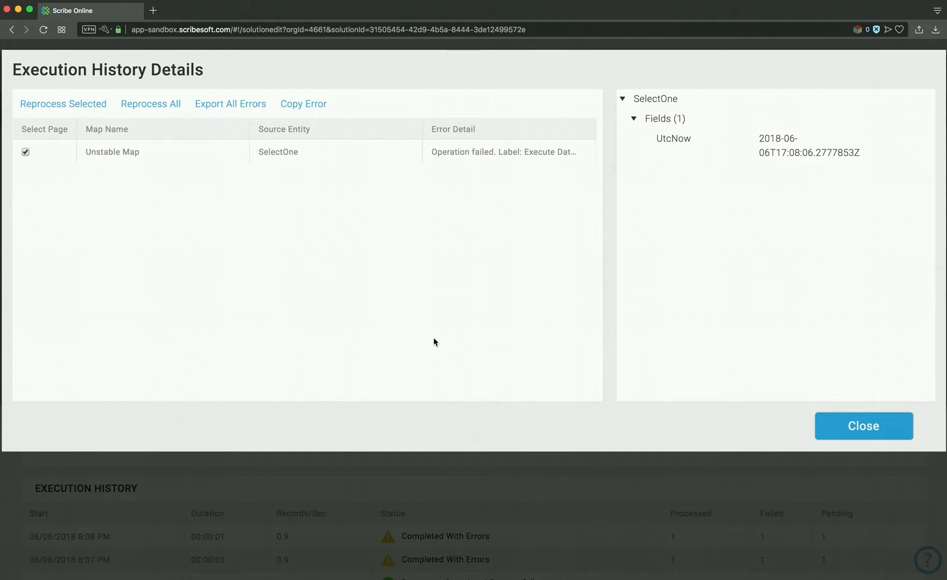
{"action": "left_click", "coordinate": [843, 425]}
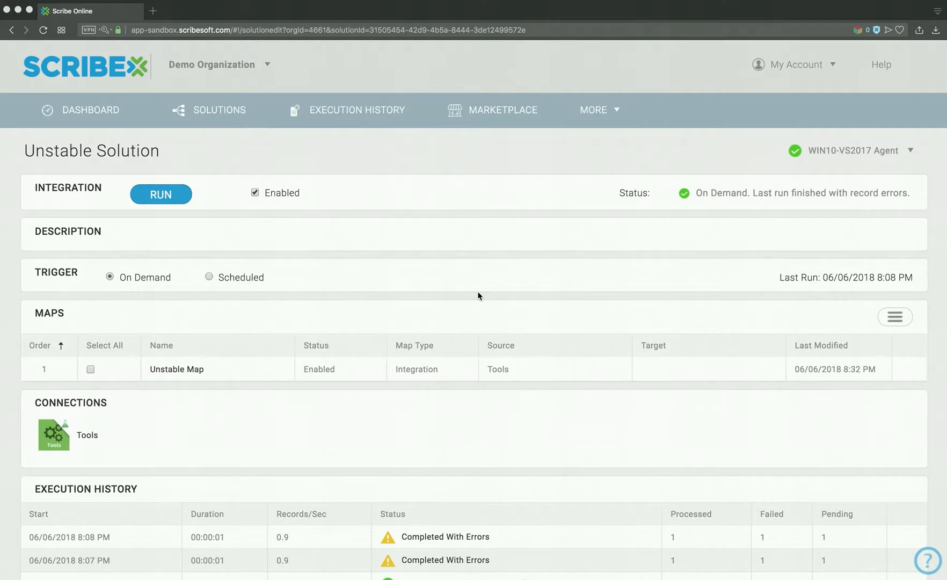
Open the Unstable Map and inspect the condition of its "If current second > 30" block without changing it.
{"action": "left_click", "coordinate": [178, 370]}
{"action": "left_click", "coordinate": [187, 375]}
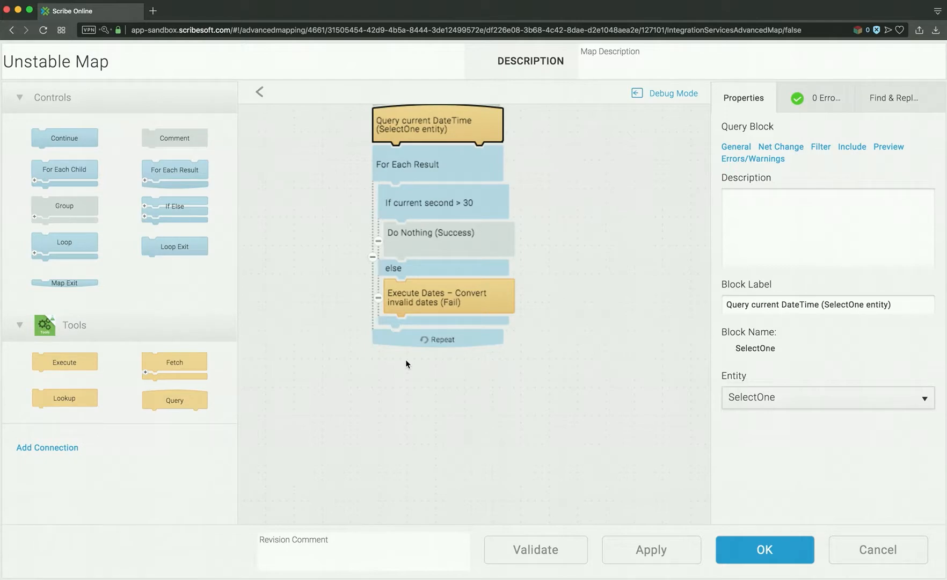
{"action": "scroll", "coordinate": [406, 364], "scroll_direction": "up", "scroll_amount": 1}
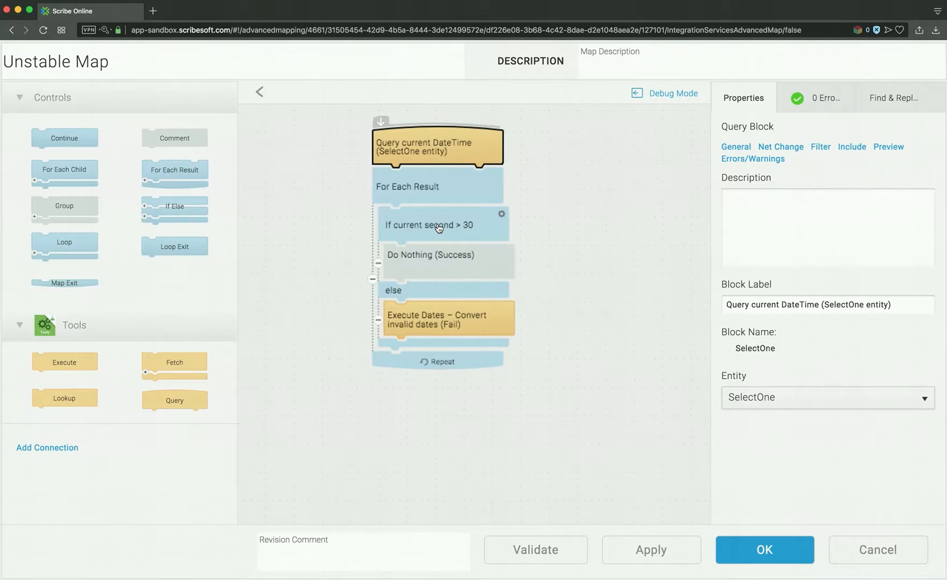
{"action": "double_click", "coordinate": [485, 223]}
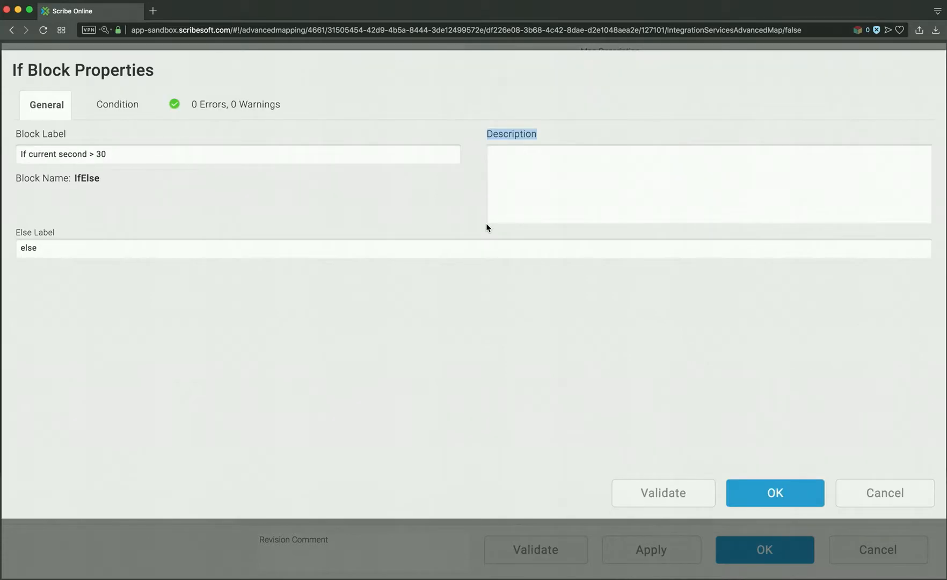
{"action": "left_click", "coordinate": [109, 105]}
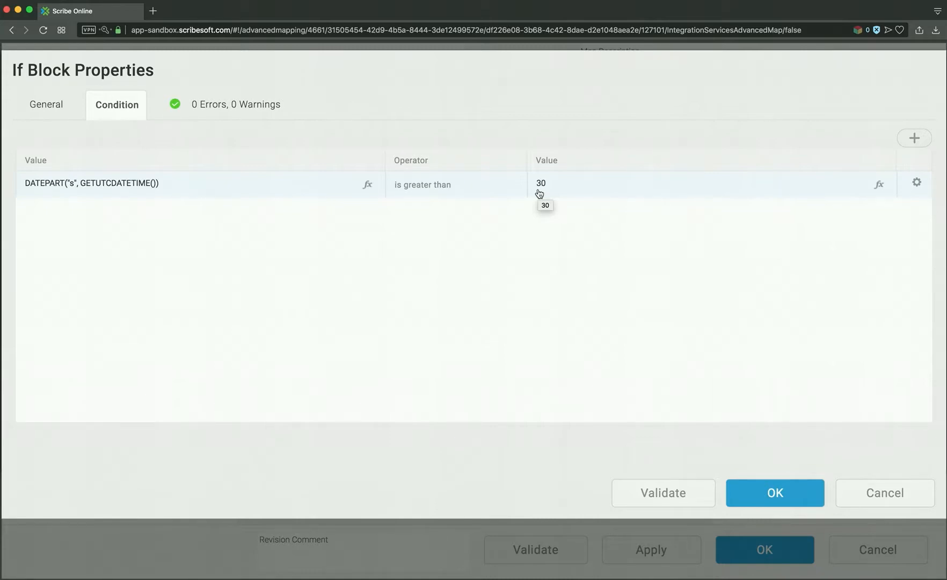
{"action": "left_click", "coordinate": [869, 497]}
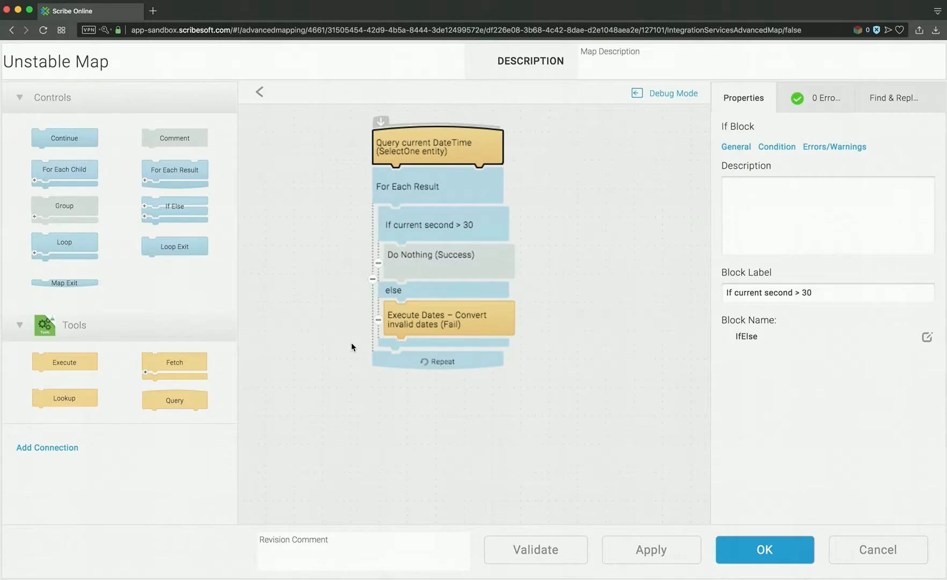
Inspect the target field formulas of the "Execute Dates – Convert invalid dates (Fail)" block, leaving them unchanged.
{"action": "left_click", "coordinate": [433, 326]}
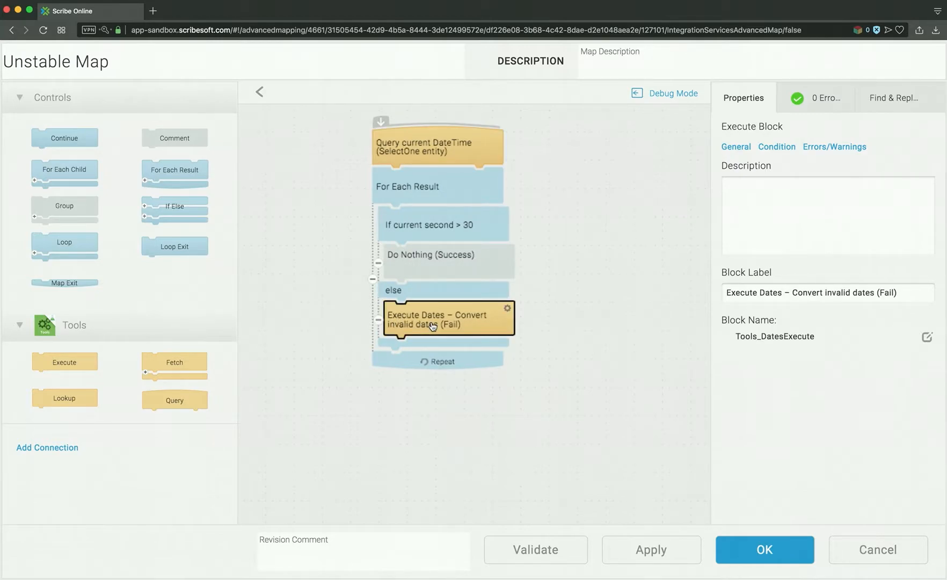
{"action": "double_click", "coordinate": [433, 326]}
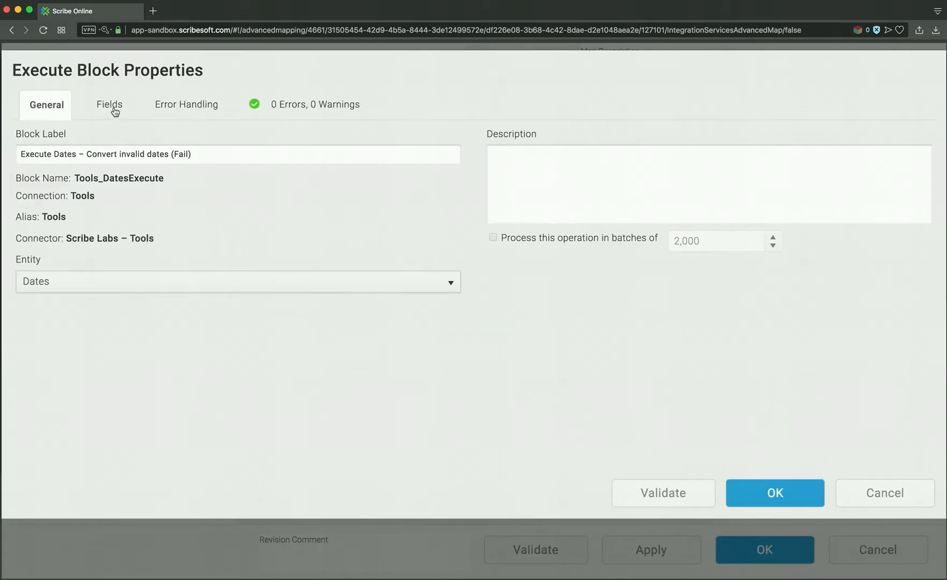
{"action": "left_click", "coordinate": [113, 106]}
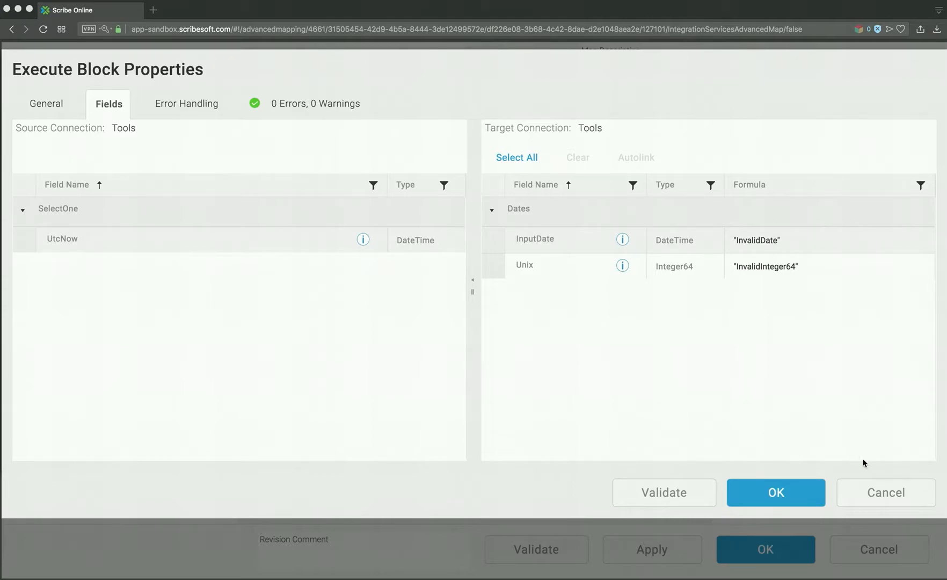
{"action": "left_click", "coordinate": [881, 491]}
{"action": "left_click", "coordinate": [881, 490]}
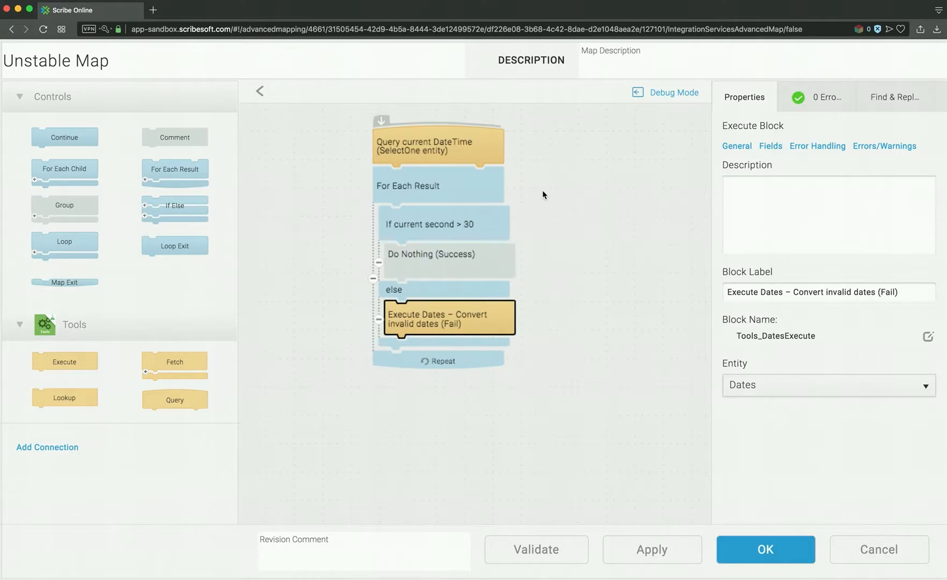
Highlight the organization ID and the solution ID in the map's URL, and leave the map without saving.
{"action": "double_click", "coordinate": [315, 29]}
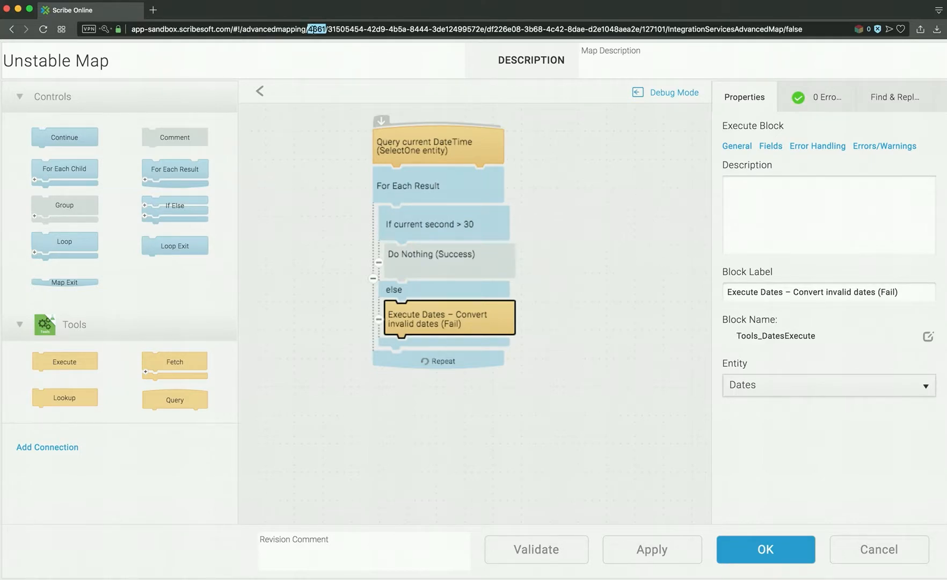
{"action": "left_click_drag", "start_coordinate": [328, 29], "coordinate": [485, 30]}
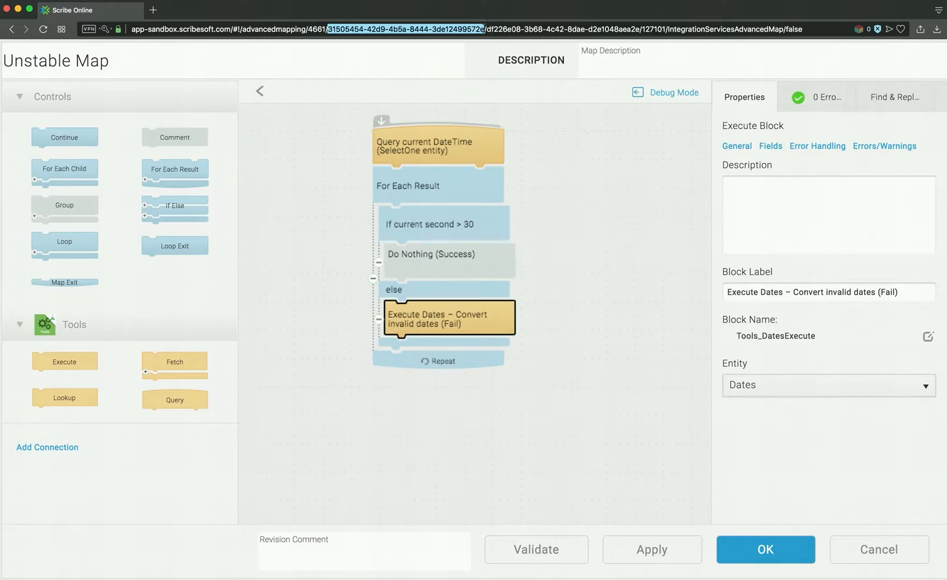
{"action": "right_click", "coordinate": [601, 255]}
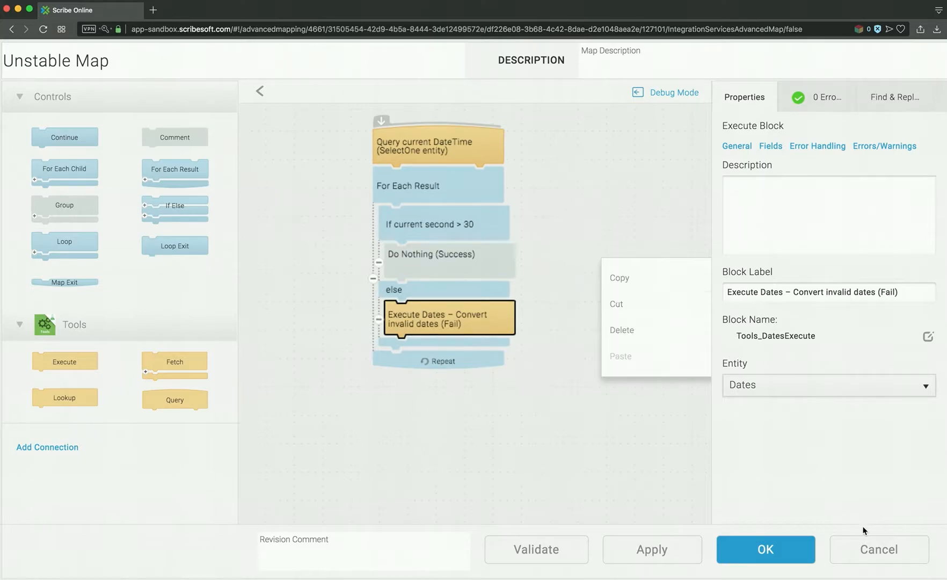
{"action": "left_click", "coordinate": [879, 549]}
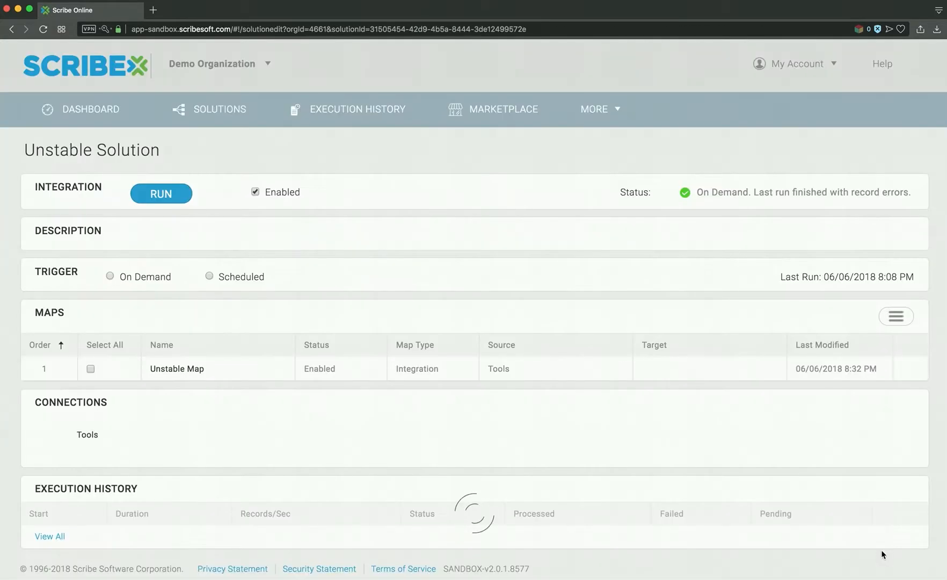
Open the "Mark and Reprocess all errors" map of the Error Reprocessing solution.
{"action": "left_click", "coordinate": [215, 119]}
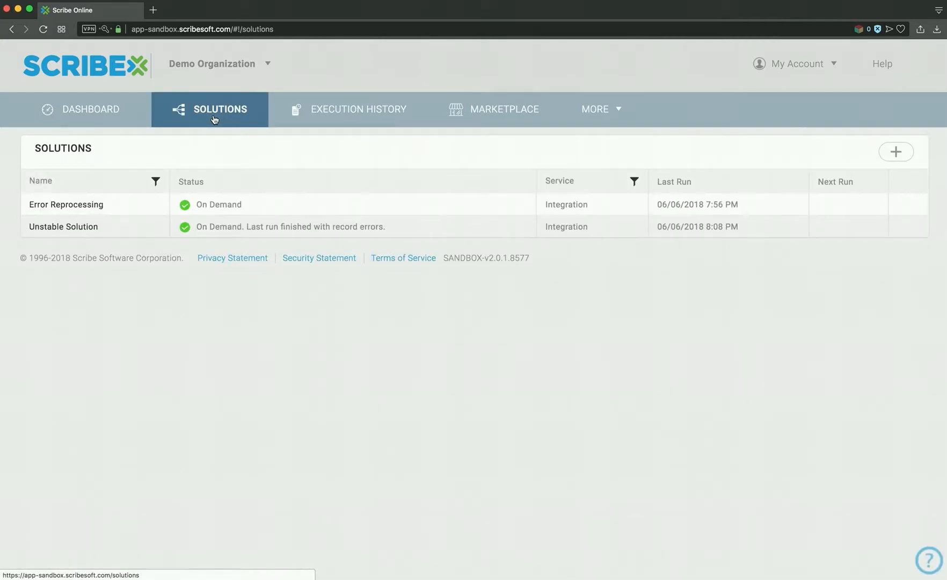
{"action": "left_click", "coordinate": [85, 209]}
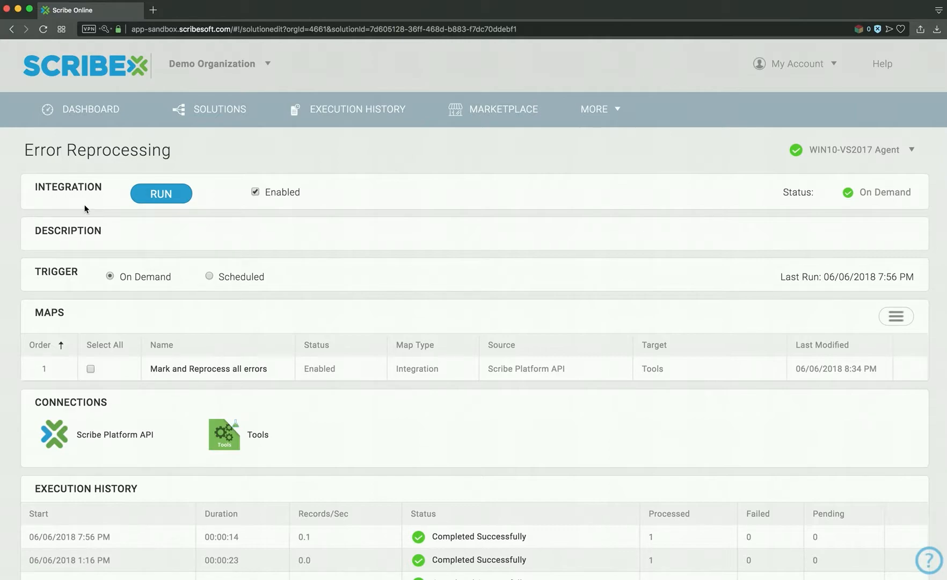
{"action": "left_click", "coordinate": [211, 369]}
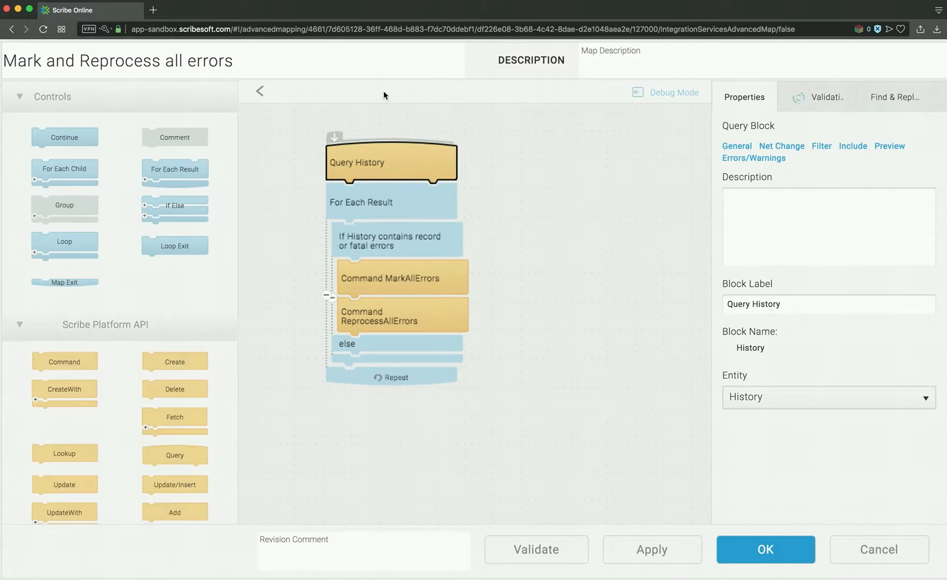
Review the filter criteria of the Query History block and close its properties without changes.
{"action": "double_click", "coordinate": [403, 169]}
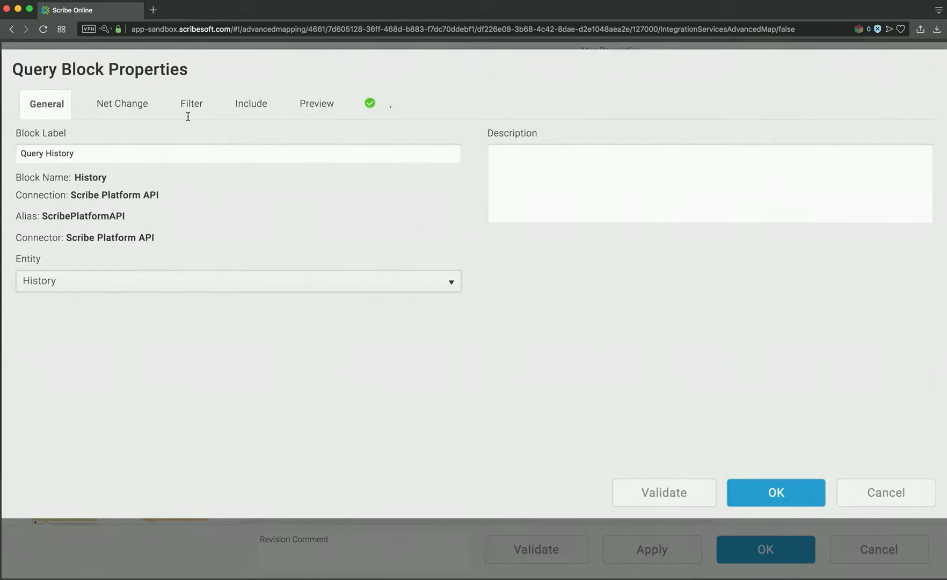
{"action": "left_click", "coordinate": [191, 103]}
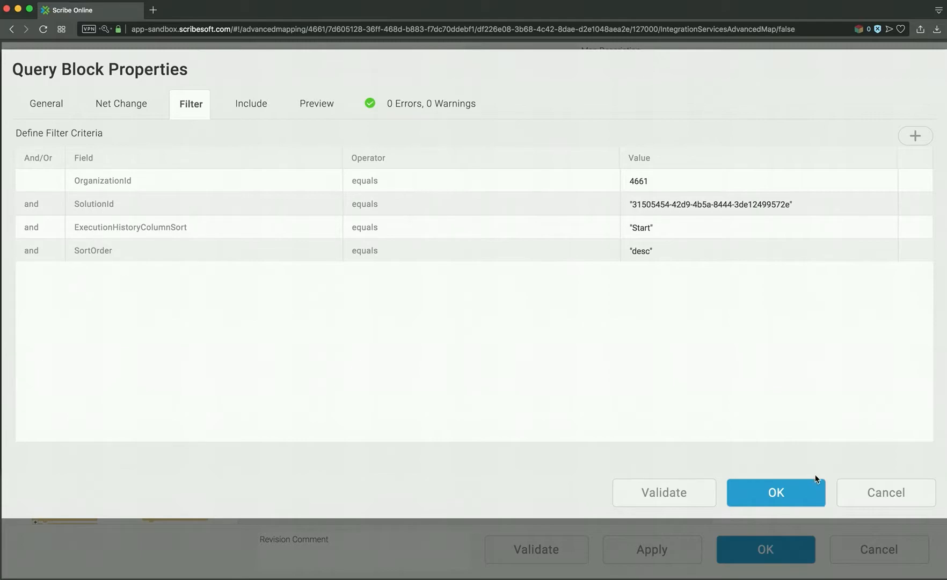
{"action": "left_click", "coordinate": [872, 496]}
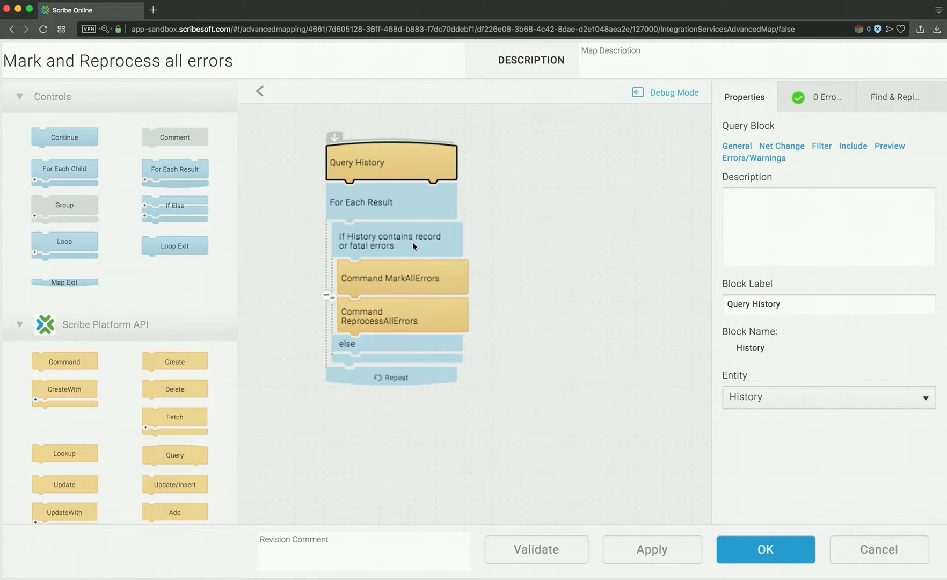
Review the condition of the "If History contains record or fatal errors" block and close its properties without changes.
{"action": "mouse_move", "coordinate": [413, 246]}
{"action": "double_click", "coordinate": [380, 240]}
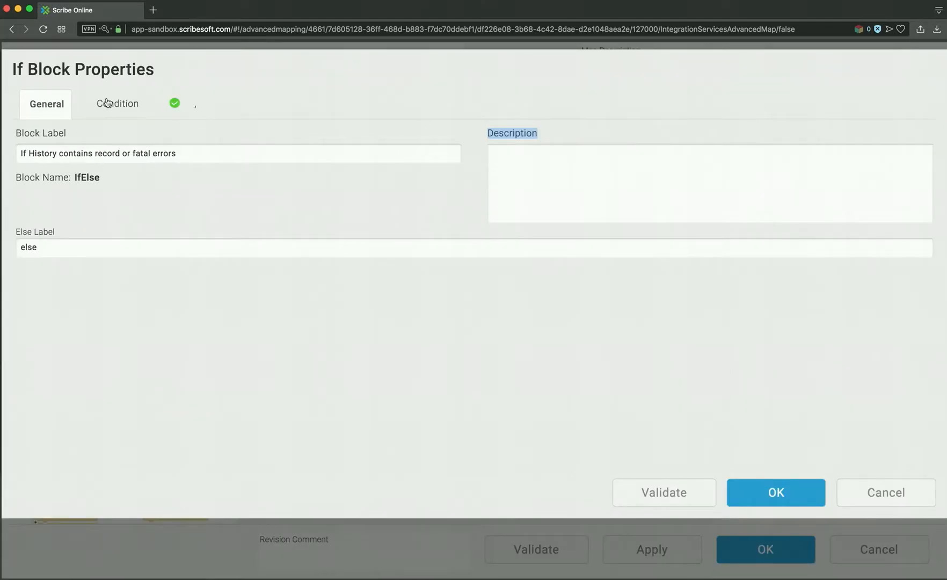
{"action": "left_click", "coordinate": [122, 106]}
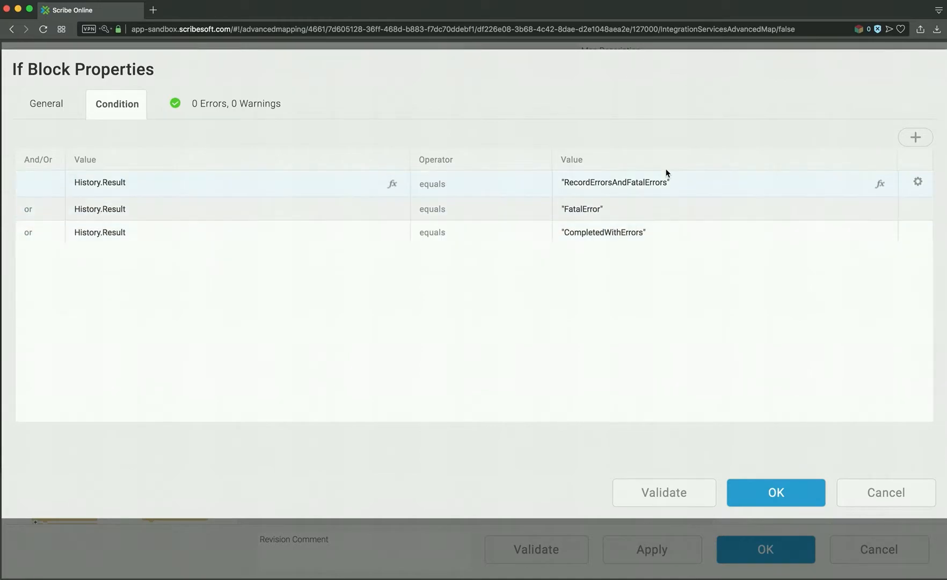
{"action": "left_click", "coordinate": [860, 494]}
{"action": "right_click", "coordinate": [489, 293]}
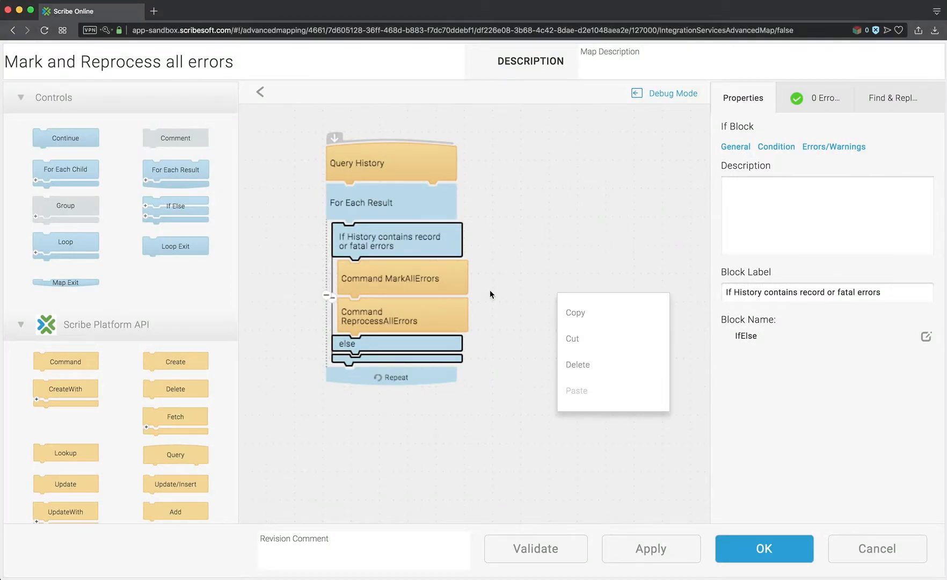
{"action": "left_click", "coordinate": [489, 291]}
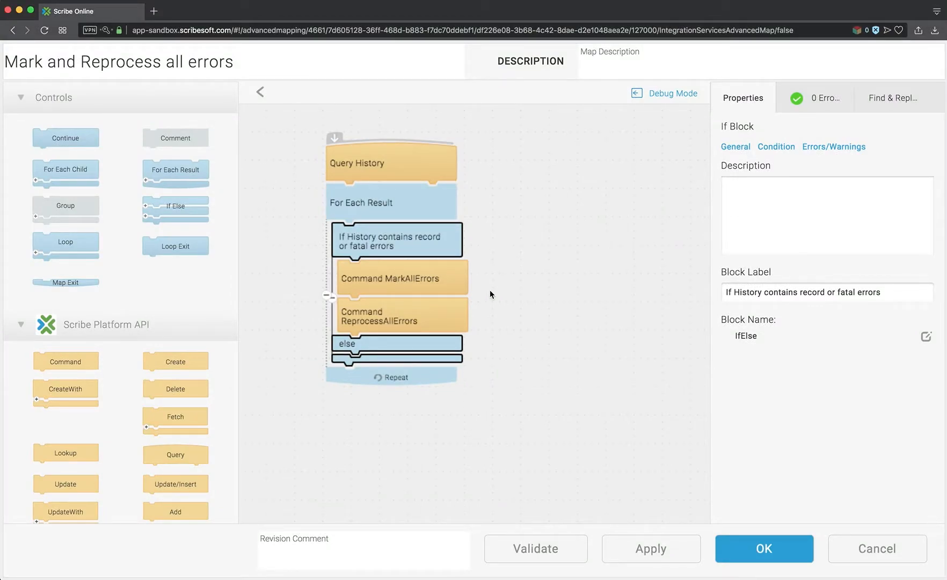
Review the target field formulas of the Command MarkAllErrors block and close its properties without changes.
{"action": "left_click", "coordinate": [440, 284]}
{"action": "double_click", "coordinate": [440, 285]}
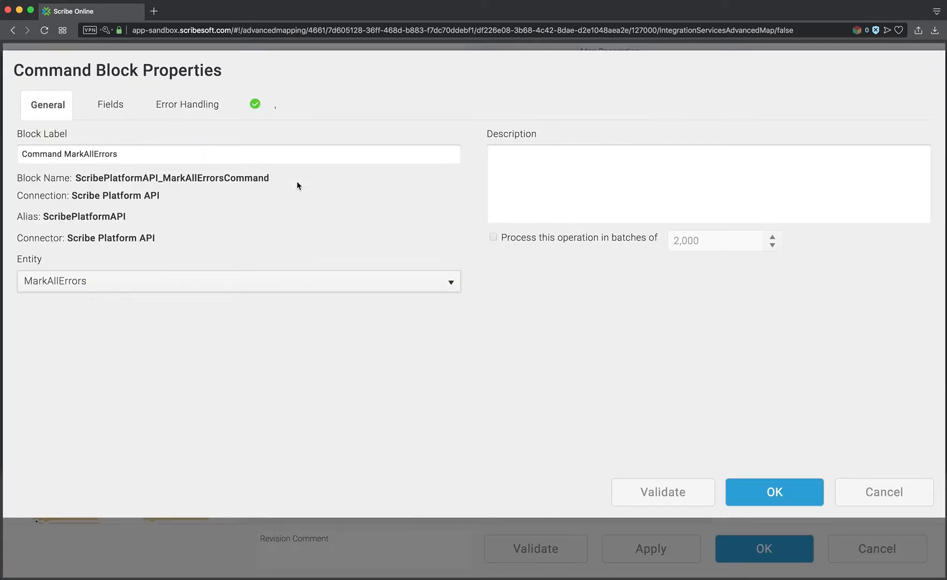
{"action": "left_click", "coordinate": [115, 113]}
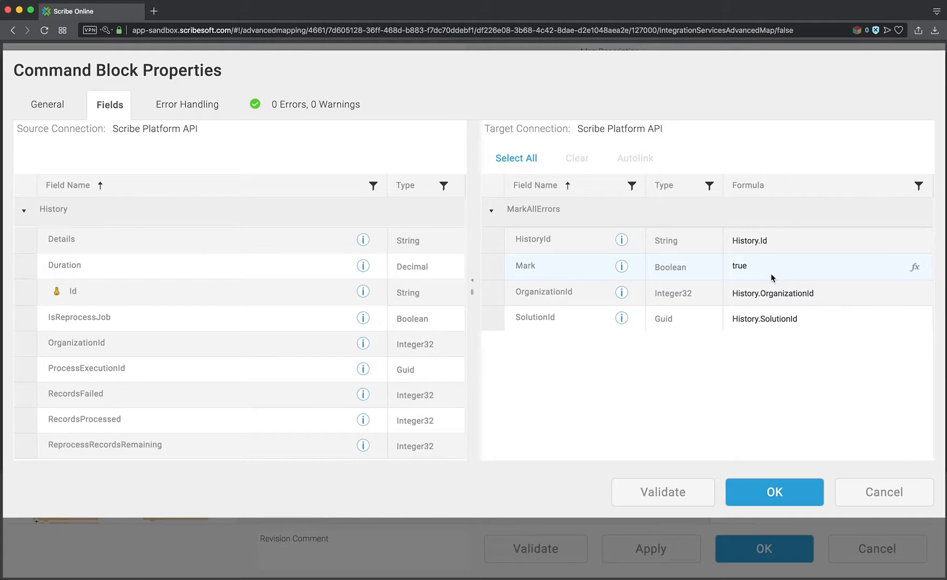
{"action": "left_click", "coordinate": [861, 498]}
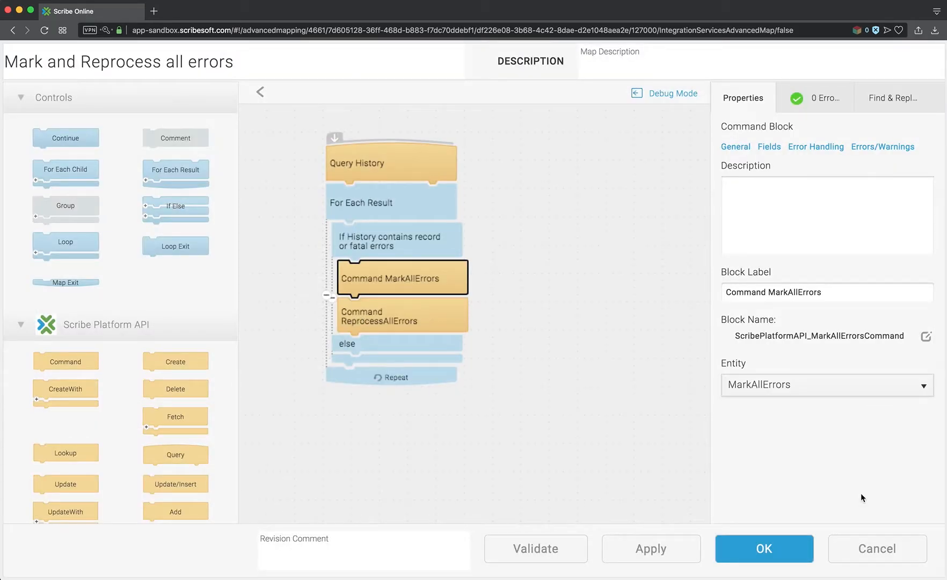
Review the target field formulas of the Command ReprocessAllErrors block and close its properties.
{"action": "left_click", "coordinate": [443, 322]}
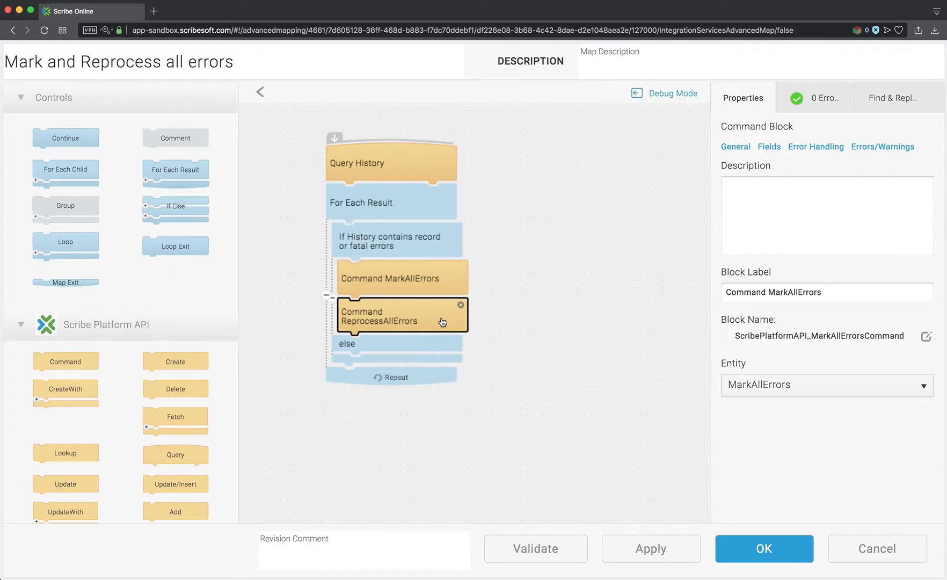
{"action": "double_click", "coordinate": [442, 322]}
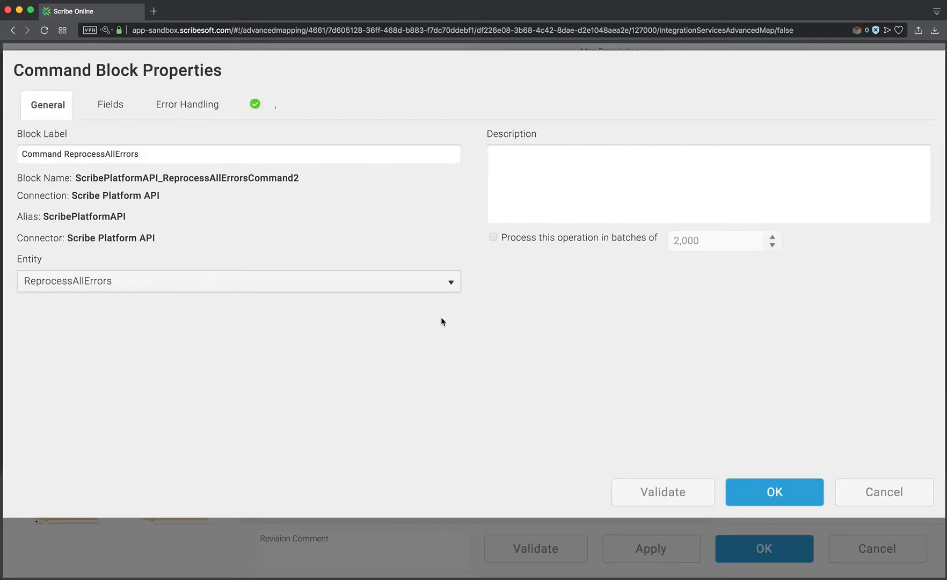
{"action": "left_click", "coordinate": [111, 110]}
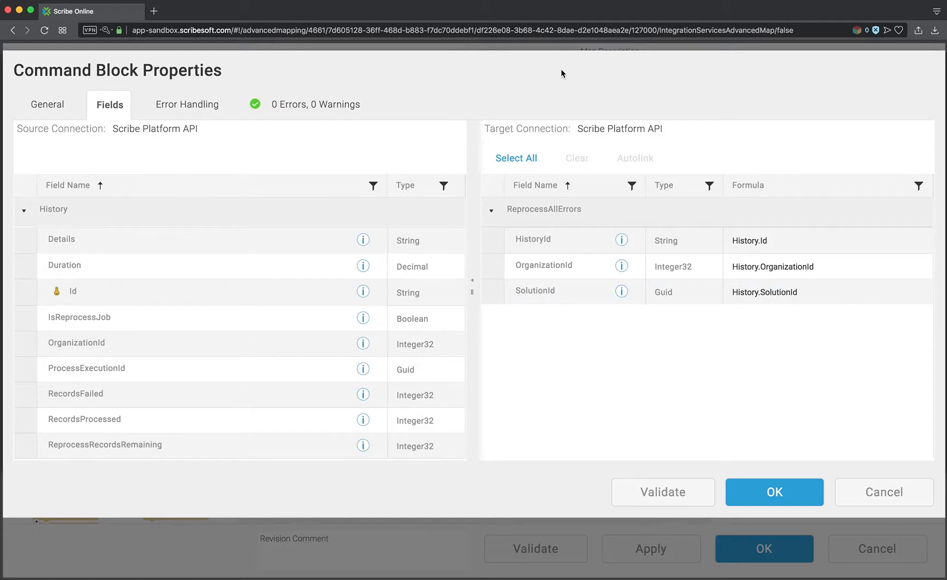
{"action": "left_click", "coordinate": [752, 505]}
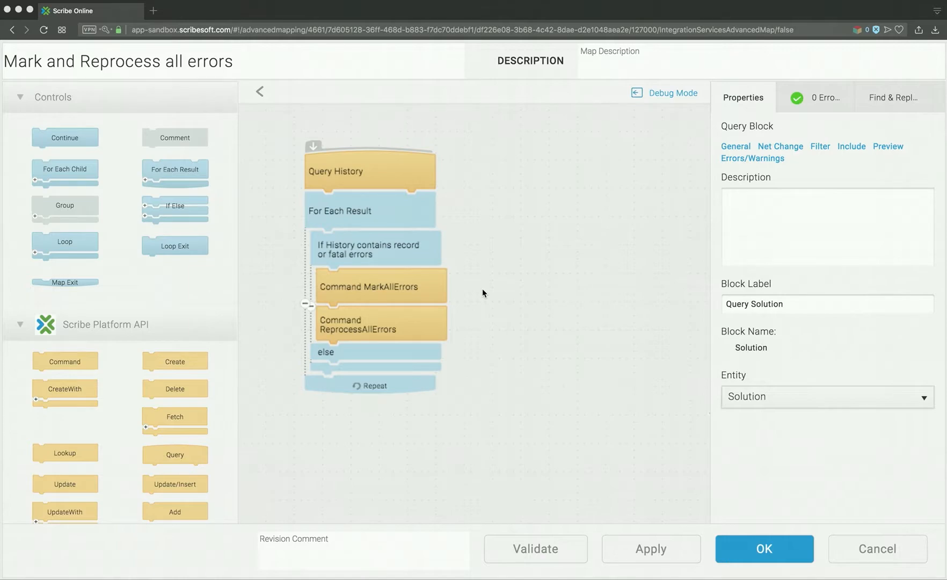
Move the Query Solution block stack closer to the Query History stack and set it as the active stack.
{"action": "scroll", "coordinate": [483, 293], "scroll_direction": "right", "scroll_amount": 2}
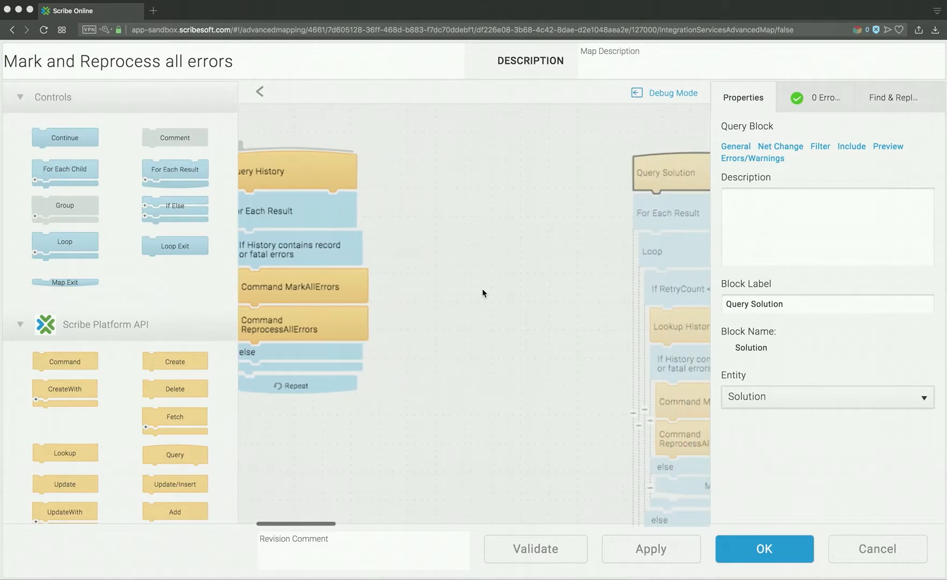
{"action": "left_click_drag", "start_coordinate": [681, 170], "coordinate": [509, 162]}
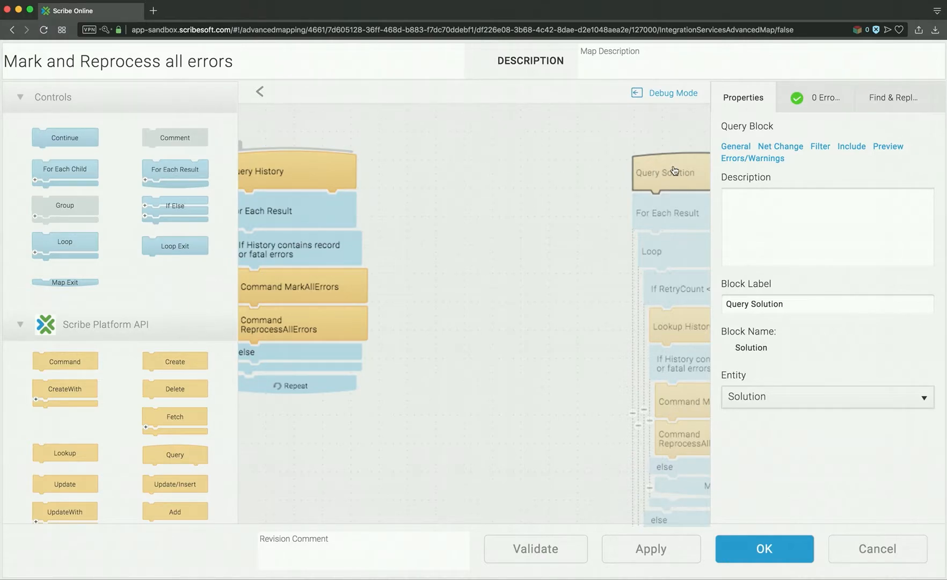
{"action": "left_click_drag", "start_coordinate": [675, 170], "coordinate": [479, 180]}
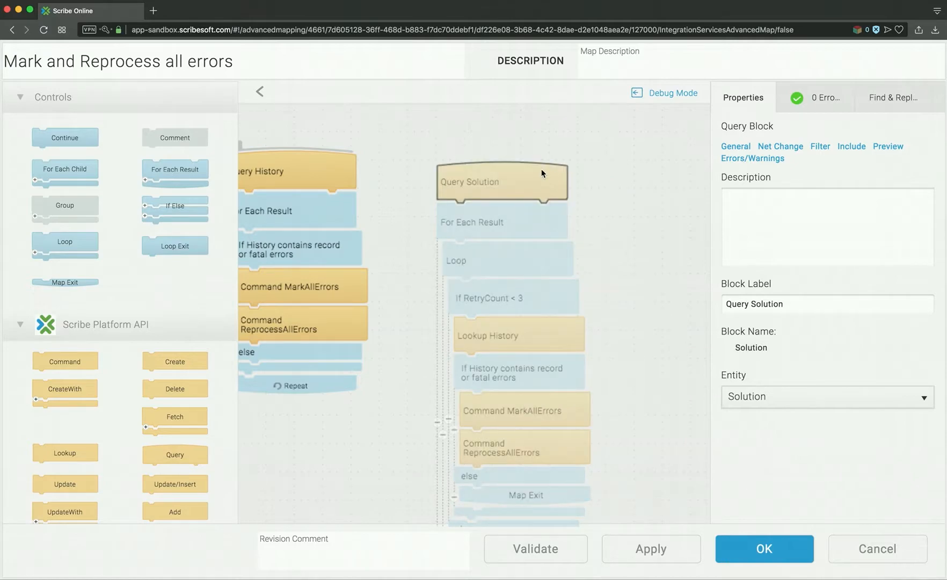
{"action": "left_click_drag", "start_coordinate": [517, 178], "coordinate": [509, 151]}
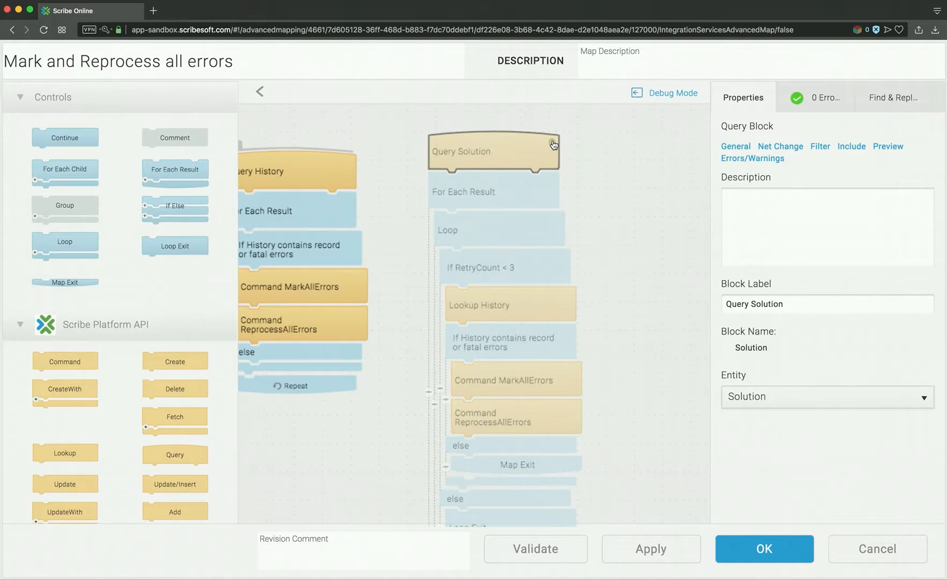
{"action": "left_click", "coordinate": [554, 145]}
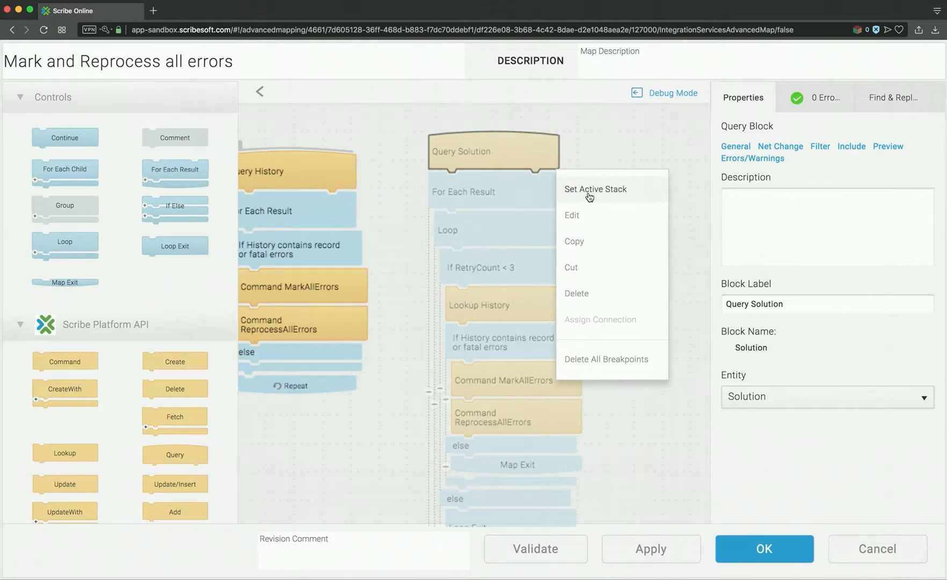
{"action": "left_click", "coordinate": [590, 197]}
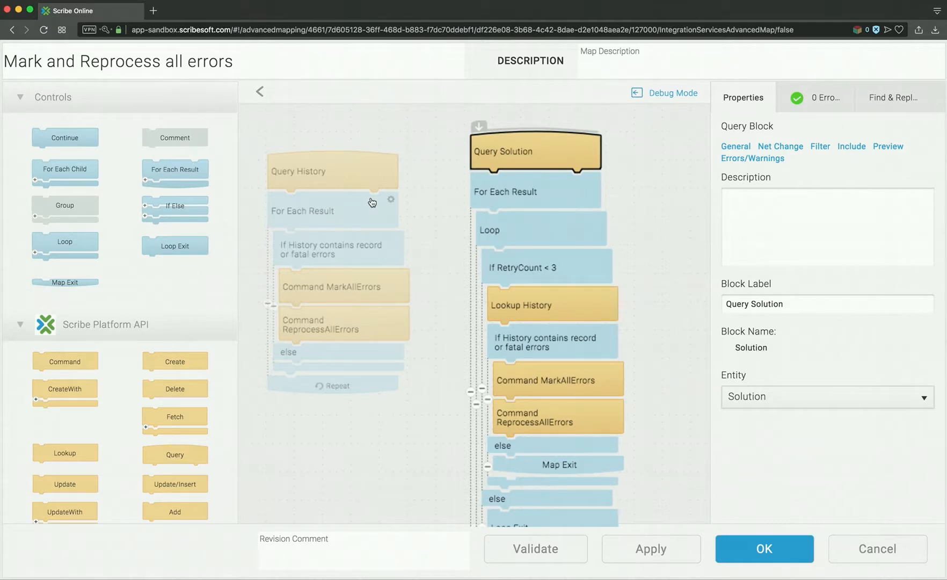
Review the filter criteria of the Query Solution block and the lookup criteria of the Lookup History block, closing both without changes.
{"action": "double_click", "coordinate": [531, 156]}
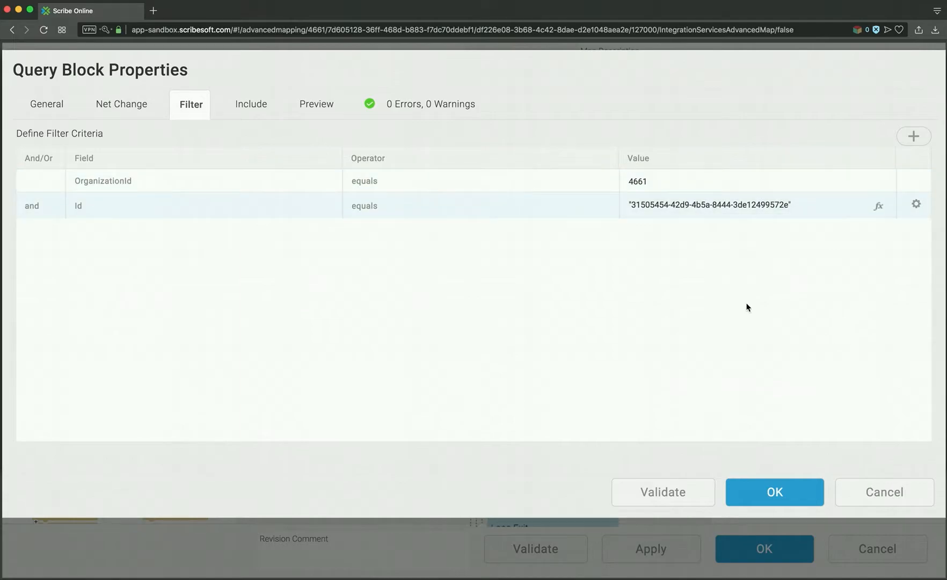
{"action": "left_click", "coordinate": [866, 506]}
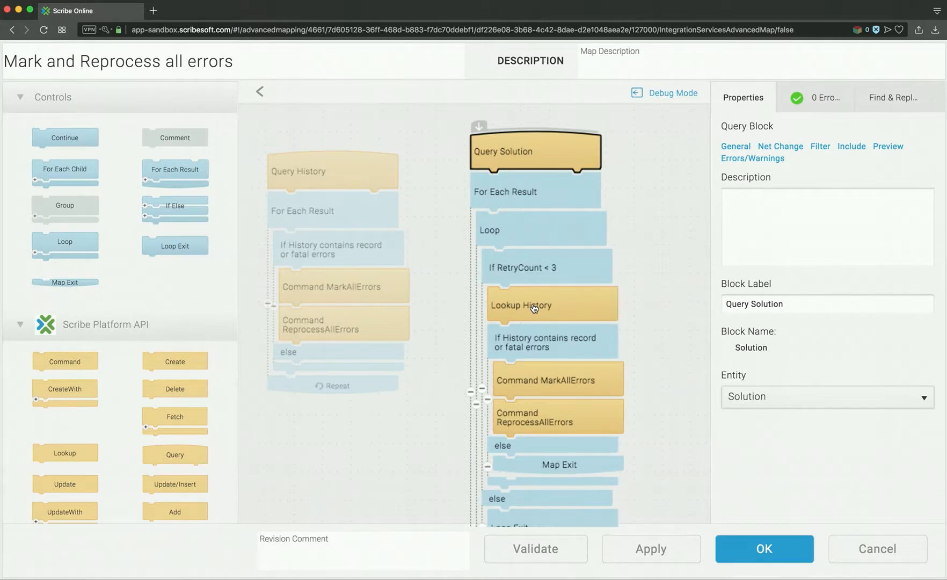
{"action": "left_click", "coordinate": [558, 308]}
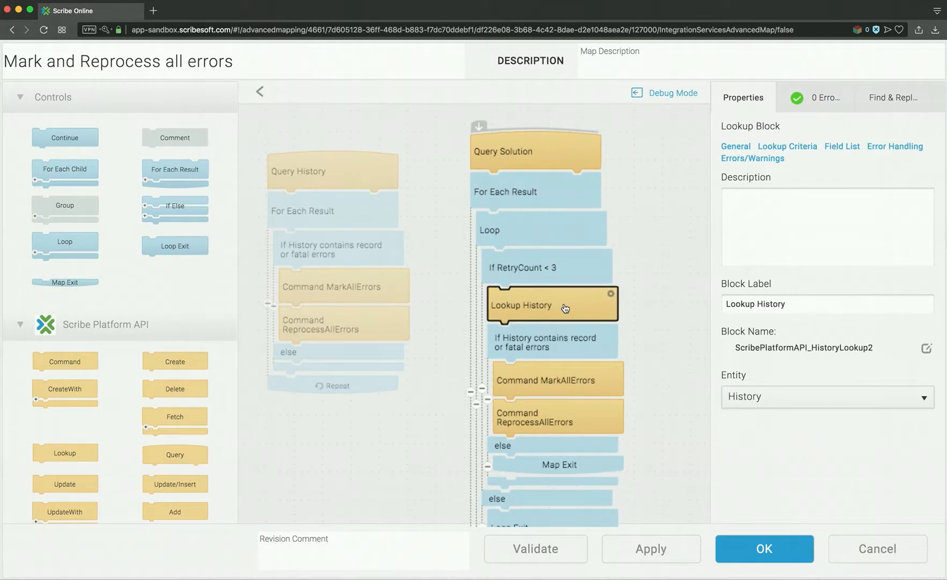
{"action": "double_click", "coordinate": [565, 307]}
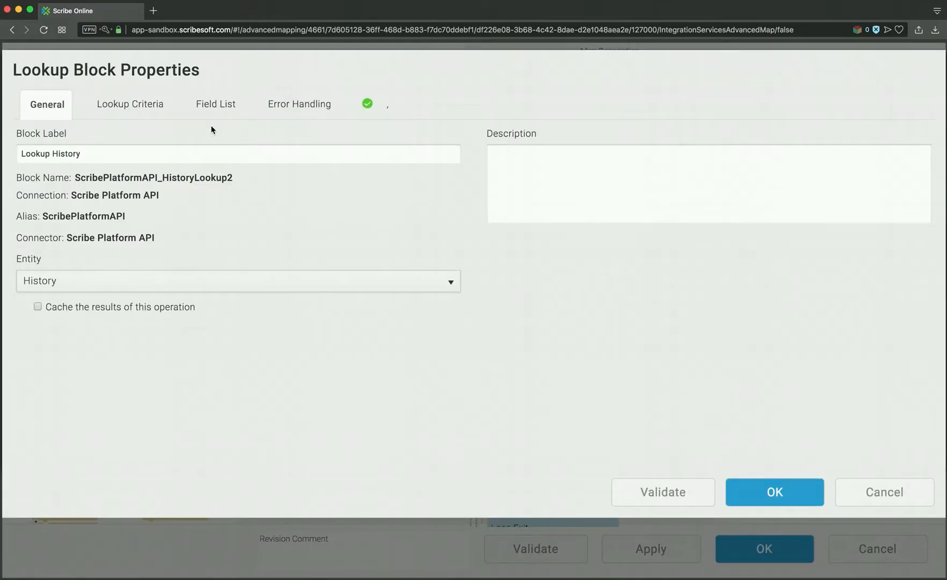
{"action": "left_click", "coordinate": [141, 106]}
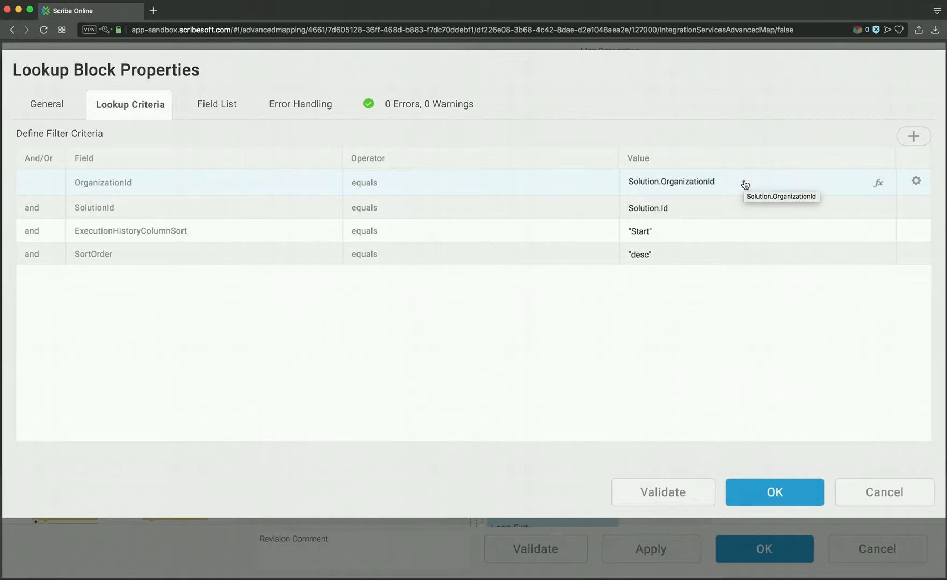
{"action": "left_click", "coordinate": [876, 498]}
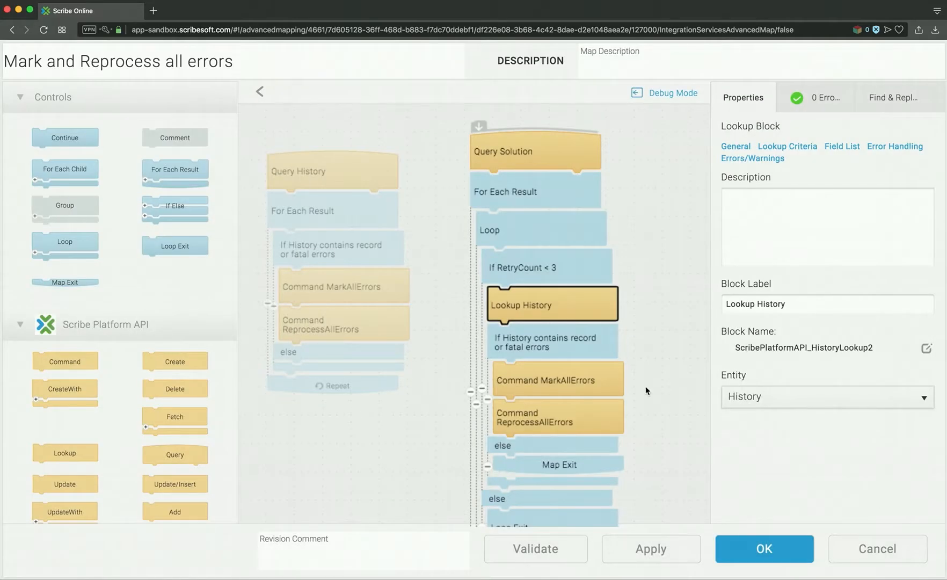
Review the Loop block and the condition of the "If RetryCount < 3" block inside it, closing the properties without changes.
{"action": "left_click", "coordinate": [524, 230]}
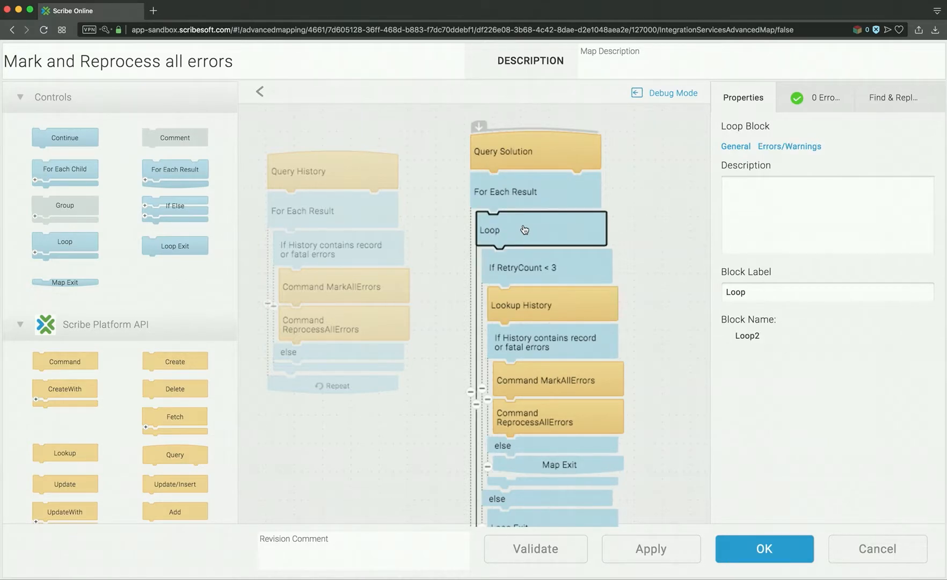
{"action": "left_click", "coordinate": [553, 274]}
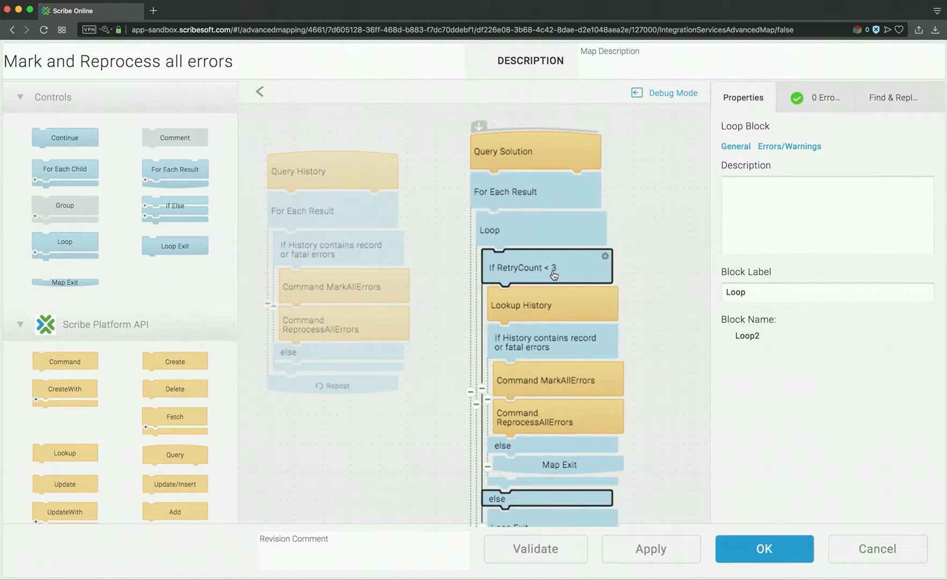
{"action": "double_click", "coordinate": [553, 273]}
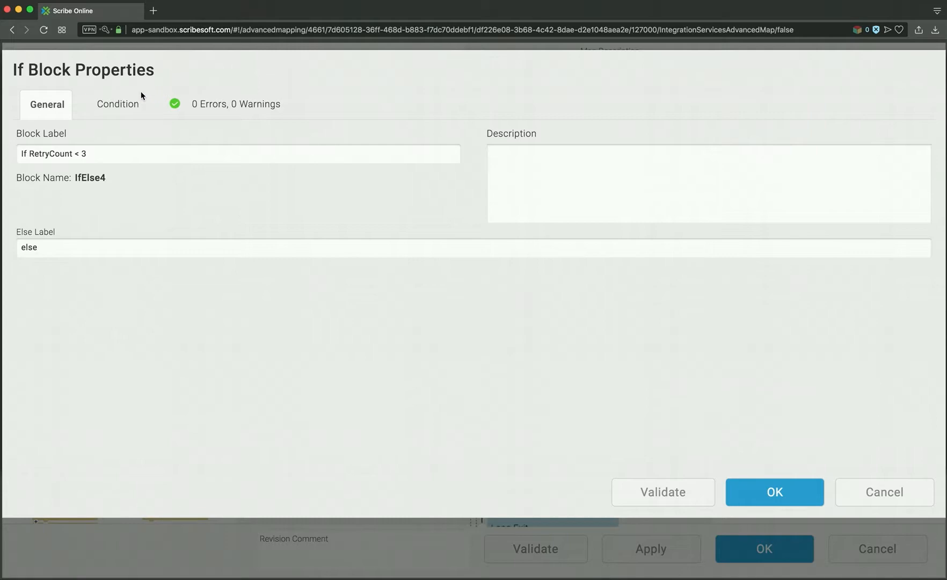
{"action": "left_click", "coordinate": [121, 106]}
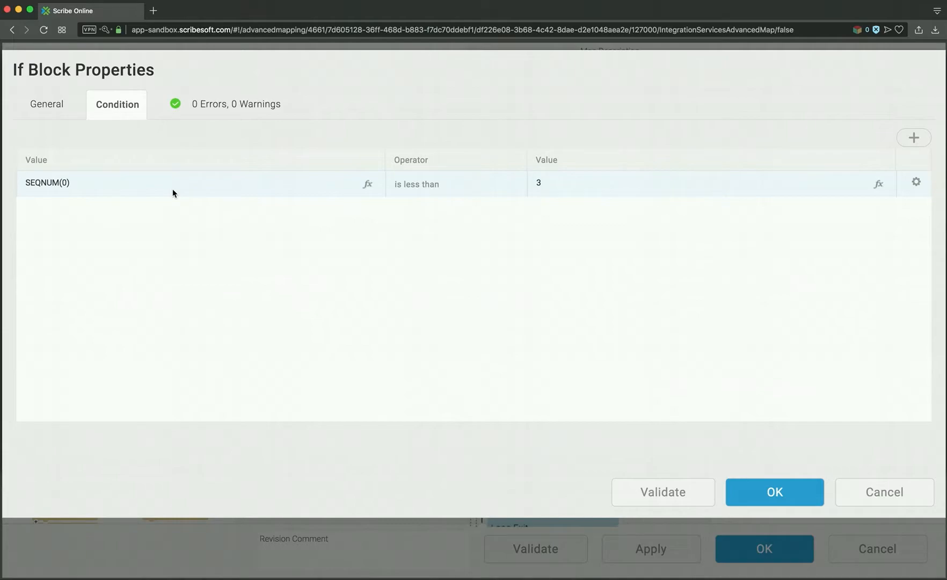
{"action": "left_click", "coordinate": [892, 494]}
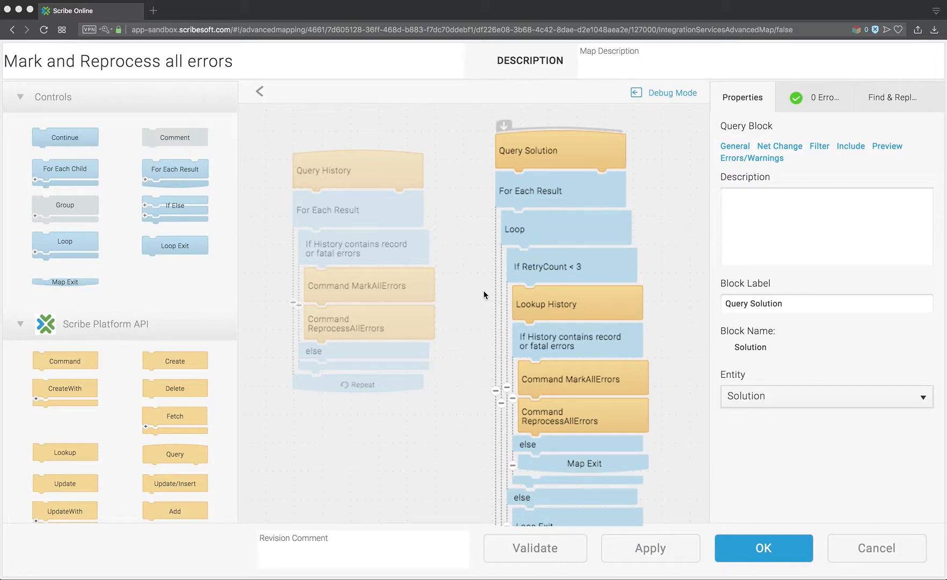
Switch to the image window with the retry delay formula to examine it, and return to the map editor in the browser.
{"action": "key", "text": "ctrl+Up"}
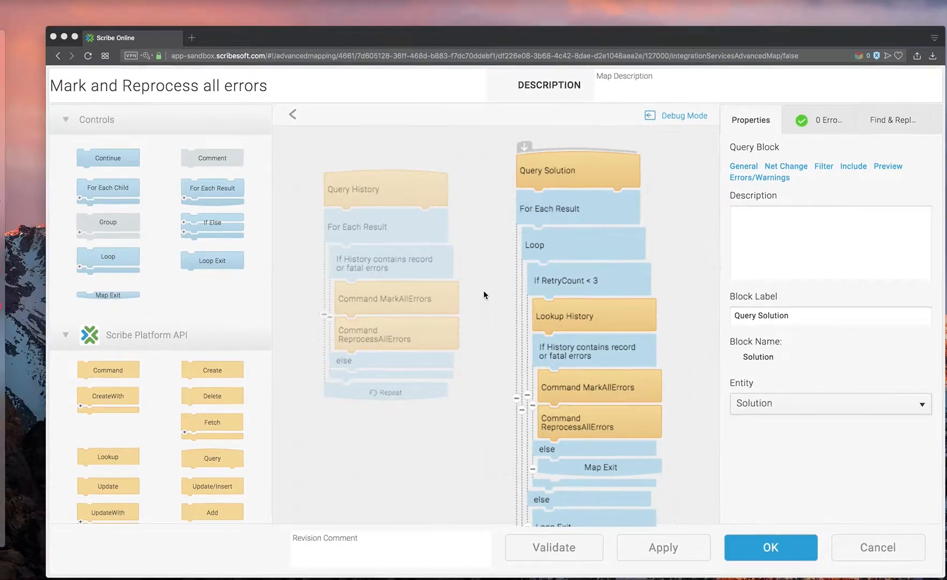
{"action": "left_click", "coordinate": [221, 103]}
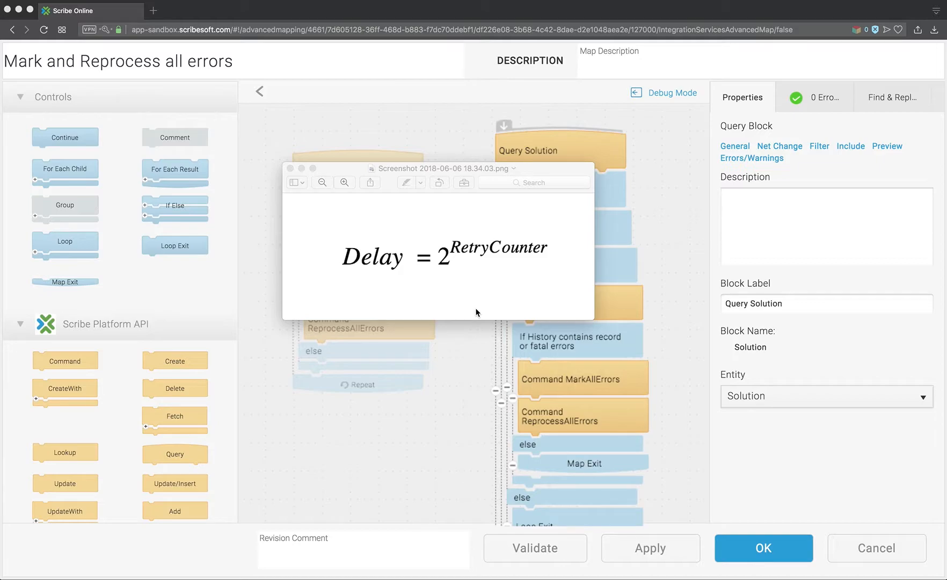
{"action": "left_click", "coordinate": [475, 366]}
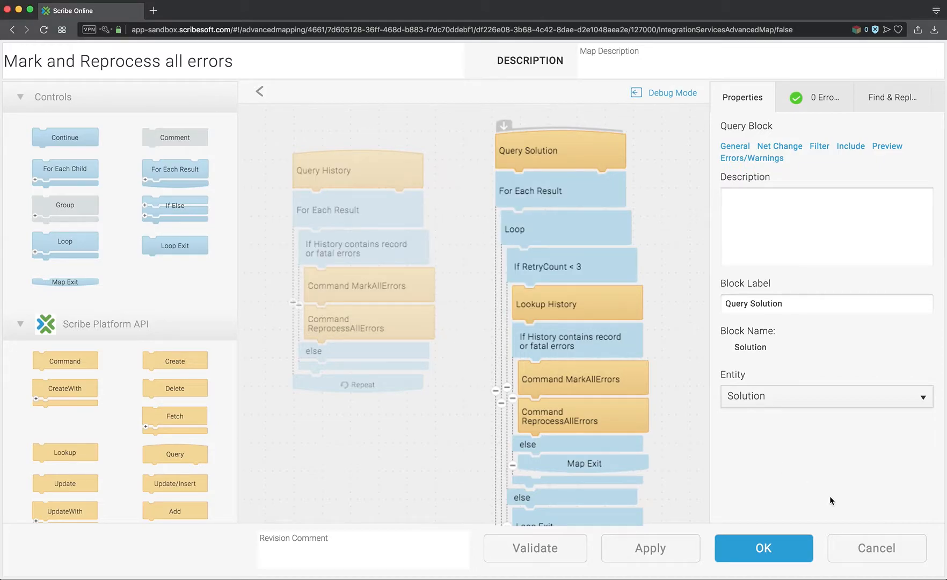
Leave the map editor discarding its changes, and review the value pairs of the PowersOf2 lookup table before closing it.
{"action": "left_click", "coordinate": [880, 548]}
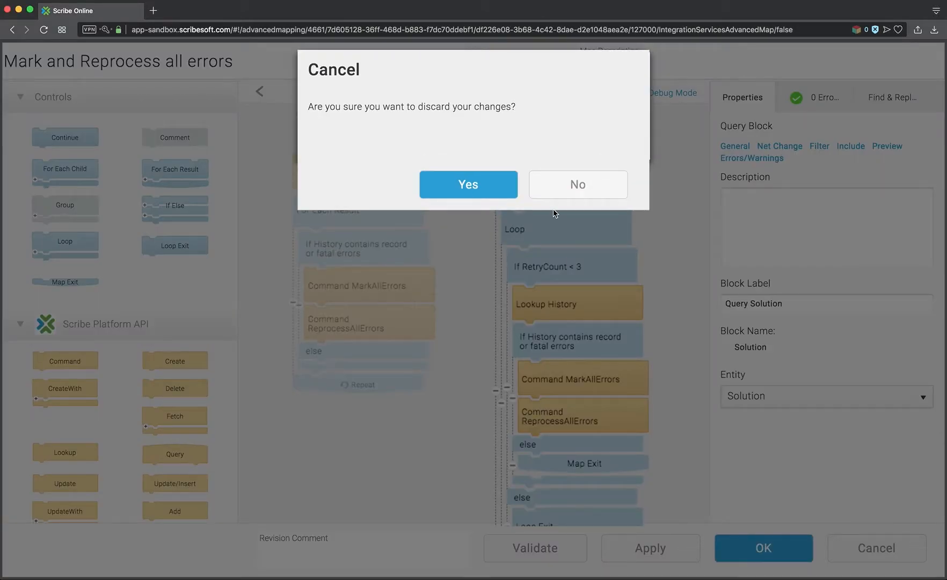
{"action": "left_click", "coordinate": [489, 186]}
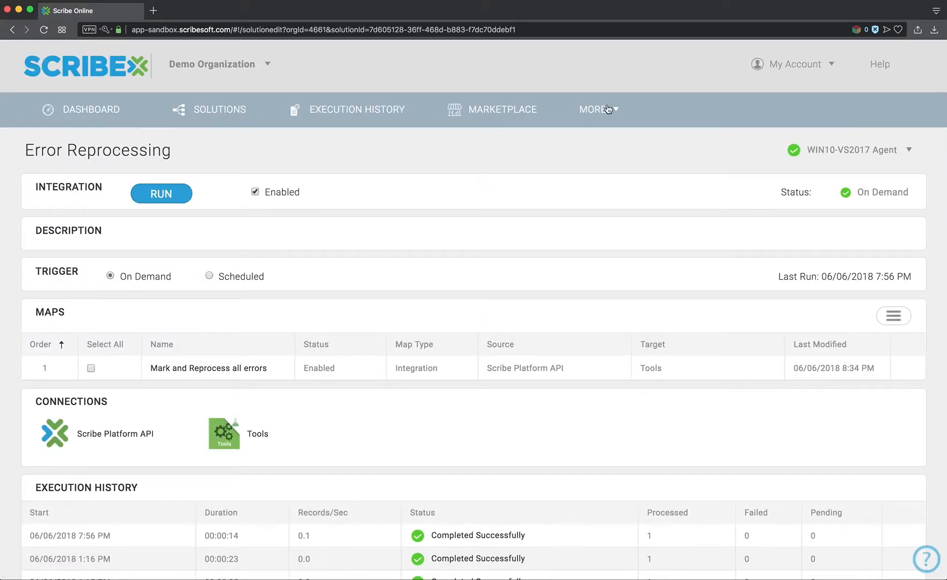
{"action": "left_click", "coordinate": [608, 109]}
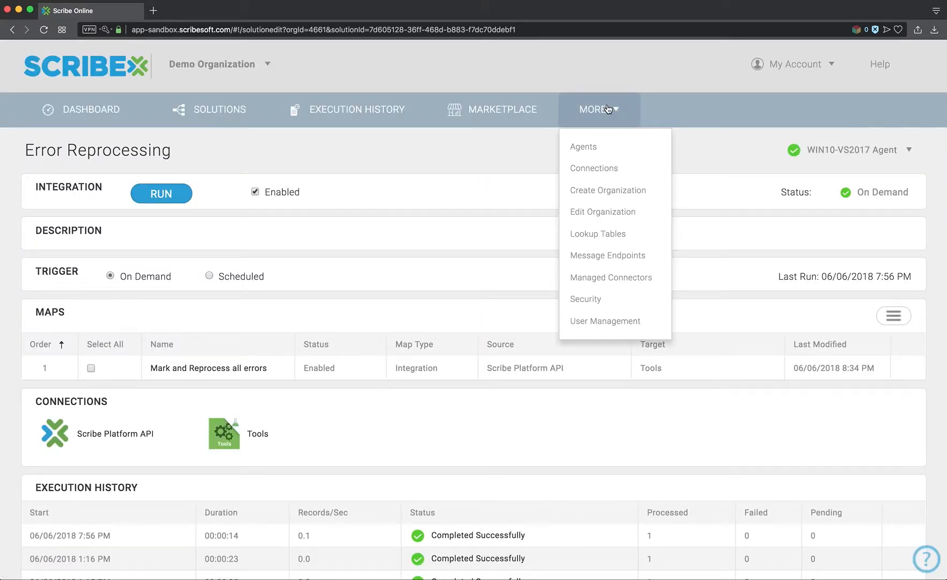
{"action": "left_click", "coordinate": [593, 236]}
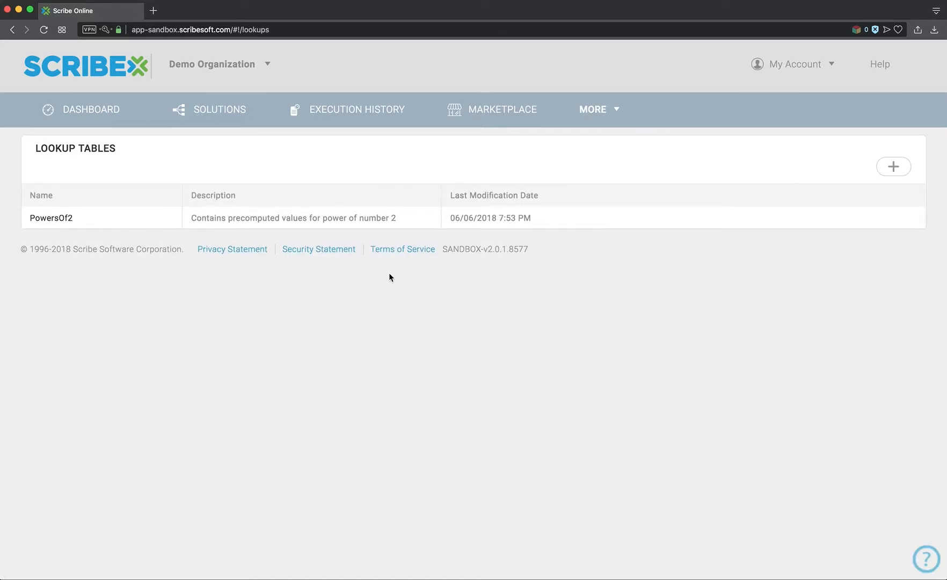
{"action": "left_click", "coordinate": [63, 222]}
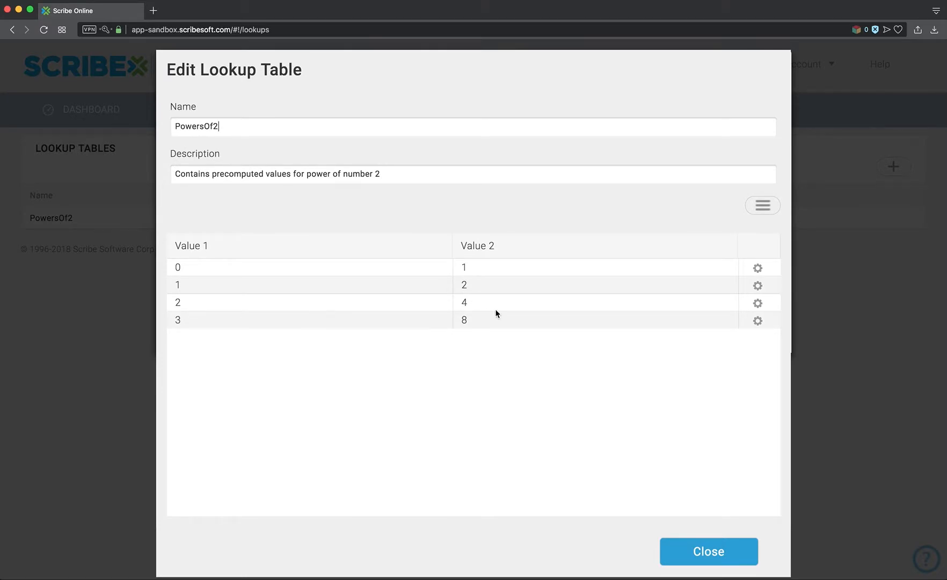
{"action": "left_click", "coordinate": [706, 553]}
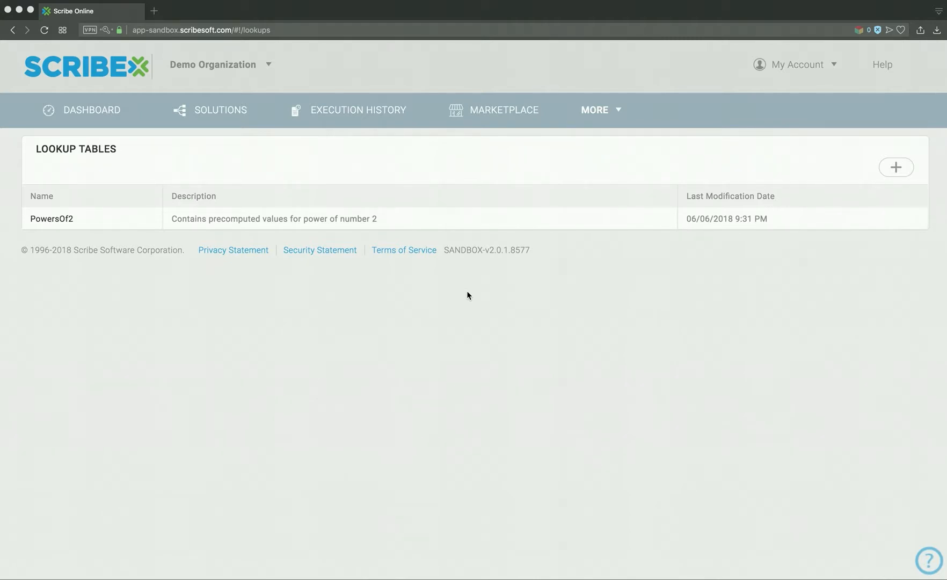
Open the revision list of the "Mark and Reprocess all errors" map in the Error Reprocessing solution.
{"action": "left_click", "coordinate": [217, 113]}
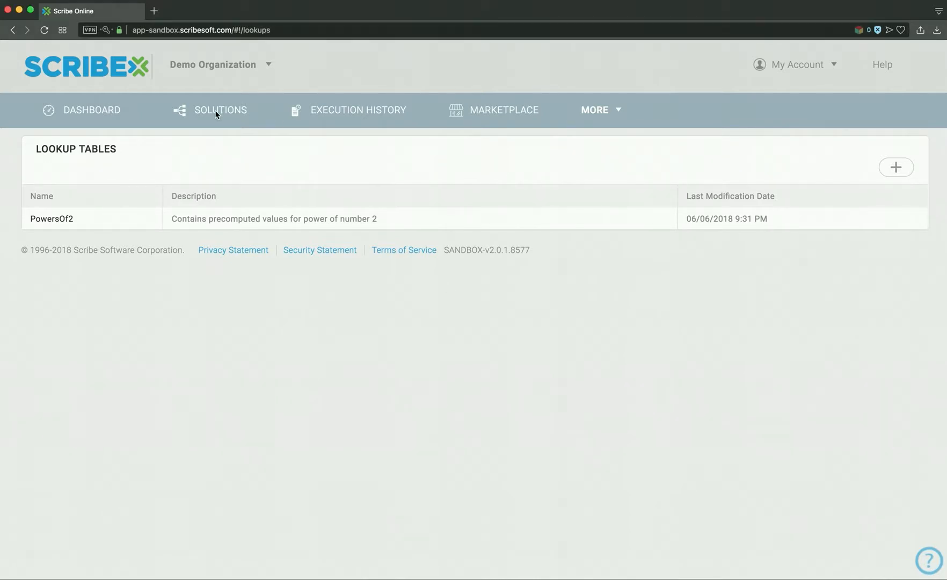
{"action": "left_click", "coordinate": [217, 113]}
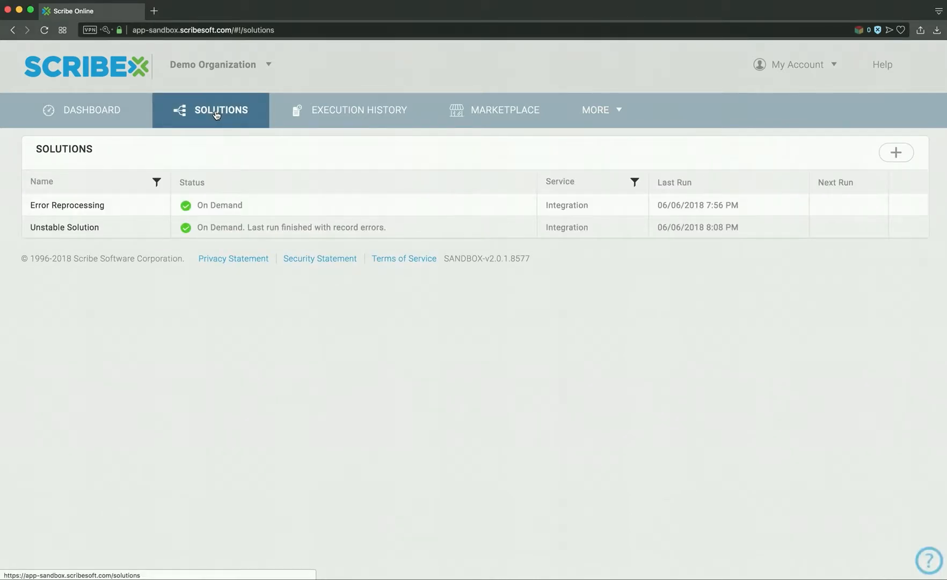
{"action": "left_click", "coordinate": [84, 205]}
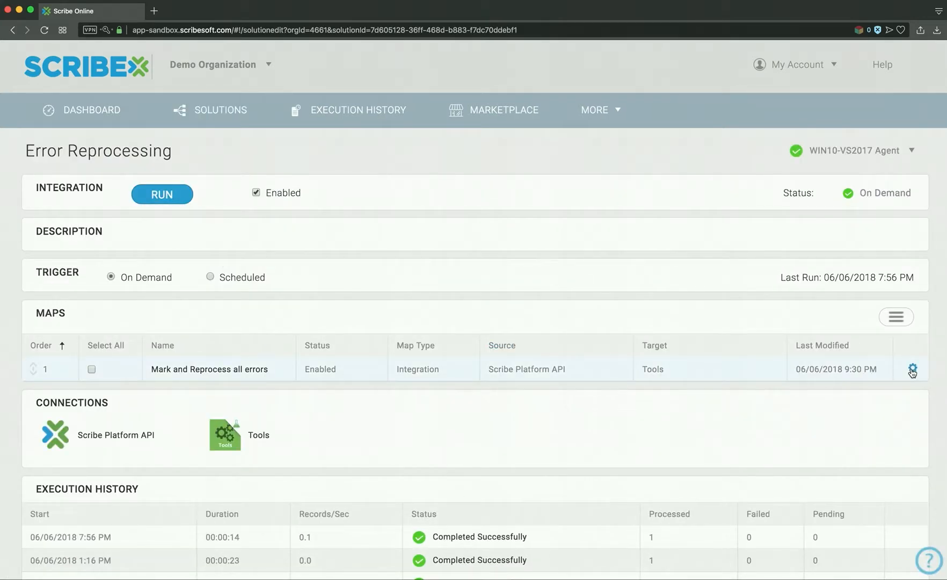
{"action": "left_click", "coordinate": [912, 369]}
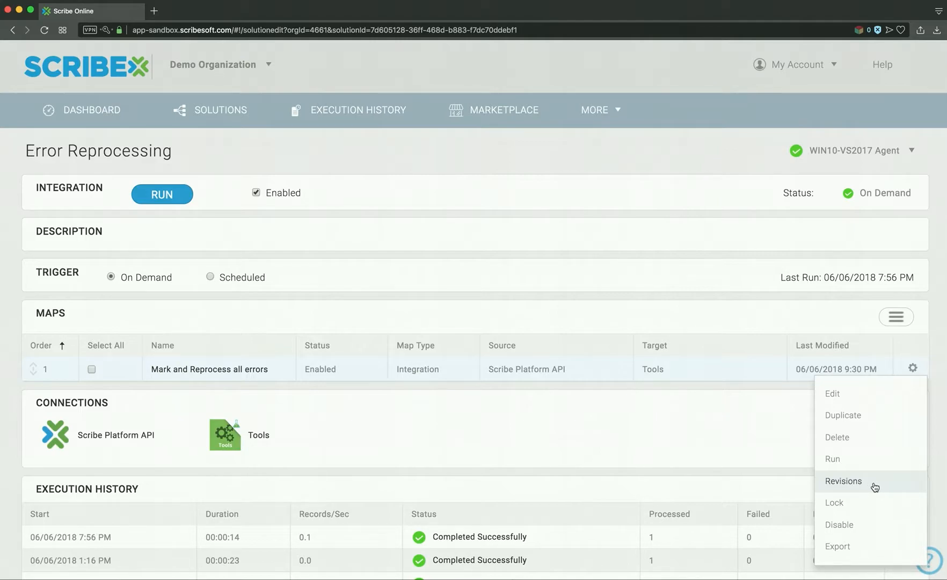
{"action": "left_click", "coordinate": [874, 483]}
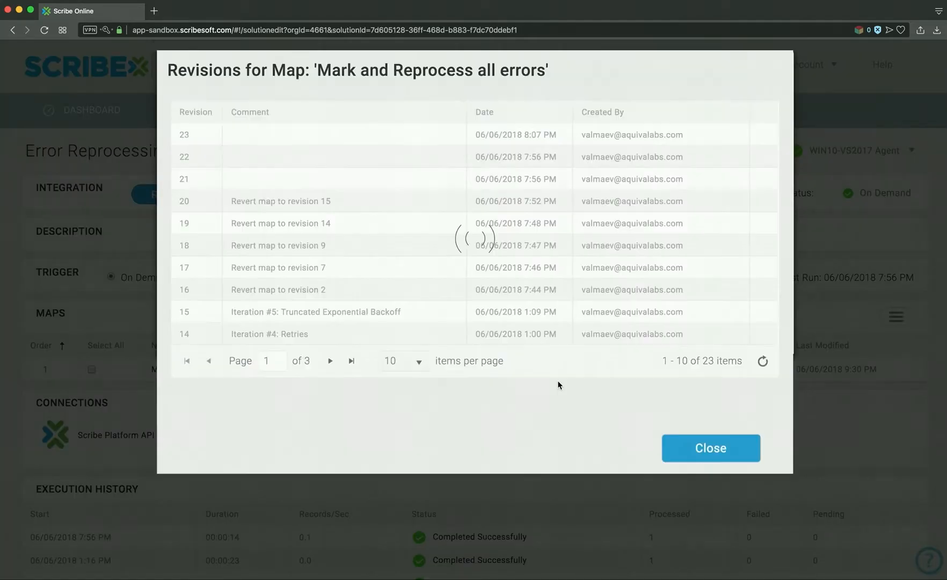
Revert the map to revision 15, "Iteration #5: Truncated Exponential Backoff", and confirm.
{"action": "left_click", "coordinate": [763, 312]}
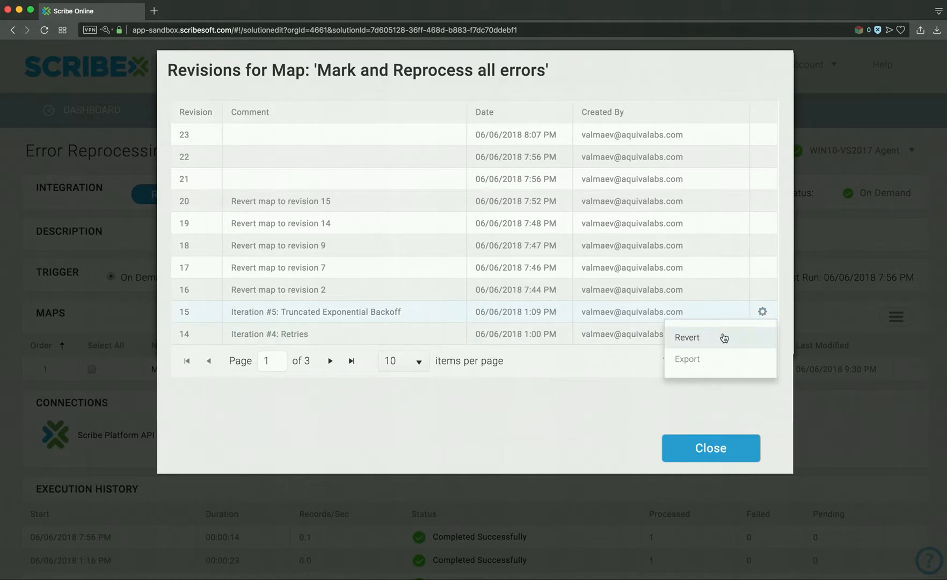
{"action": "left_click", "coordinate": [723, 335]}
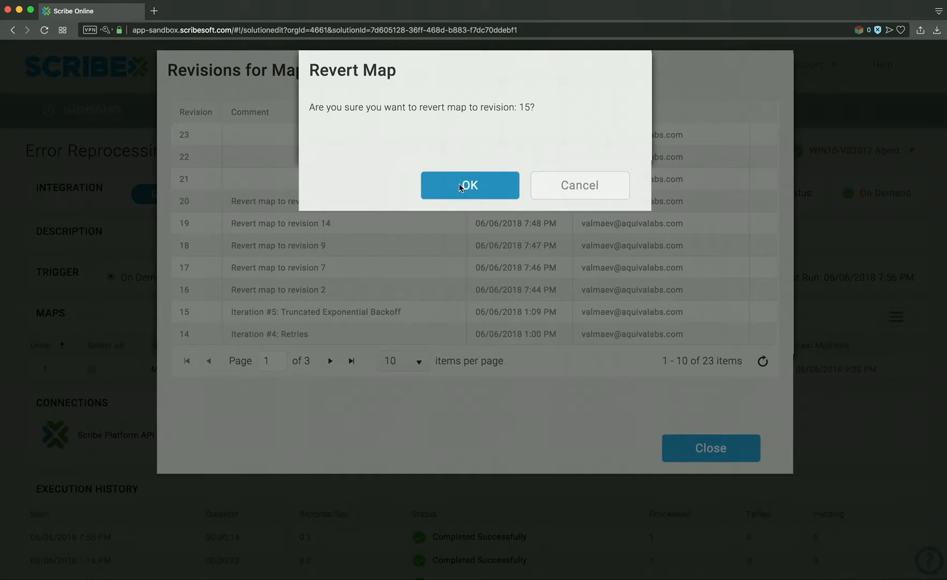
{"action": "left_click", "coordinate": [460, 186]}
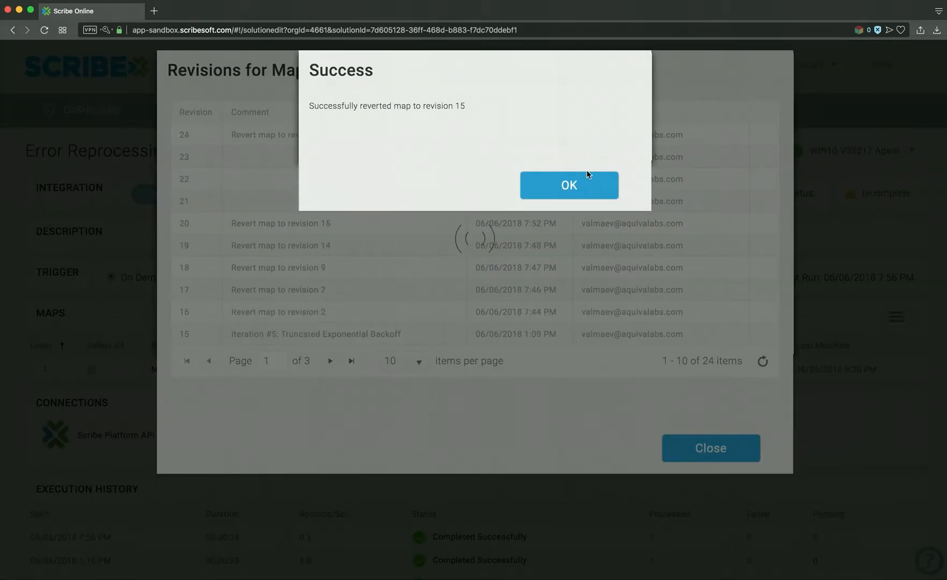
{"action": "left_click", "coordinate": [583, 185]}
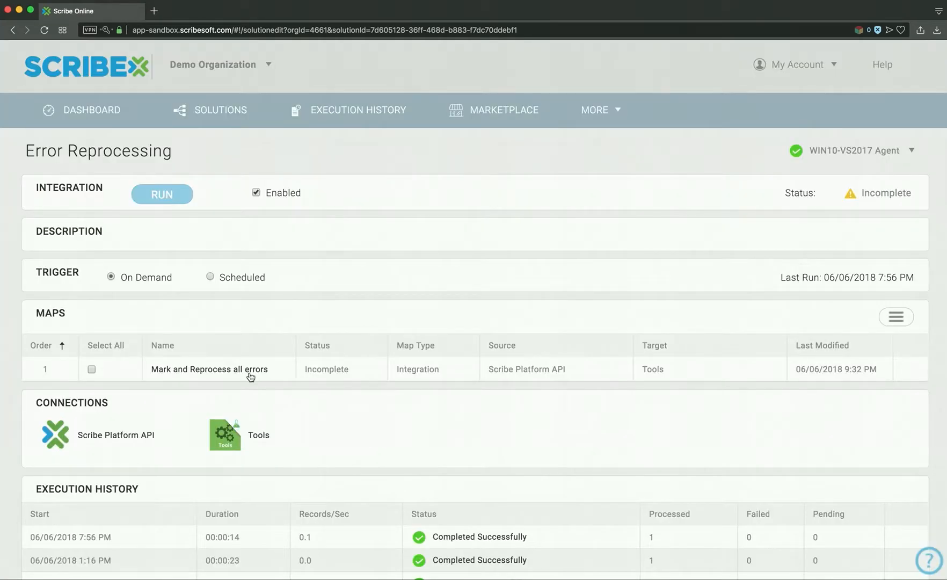
Open the "Mark and Reprocess all errors" map and review the condition of the "If RetryCount < 3" block, closing it without changes.
{"action": "left_click", "coordinate": [245, 369]}
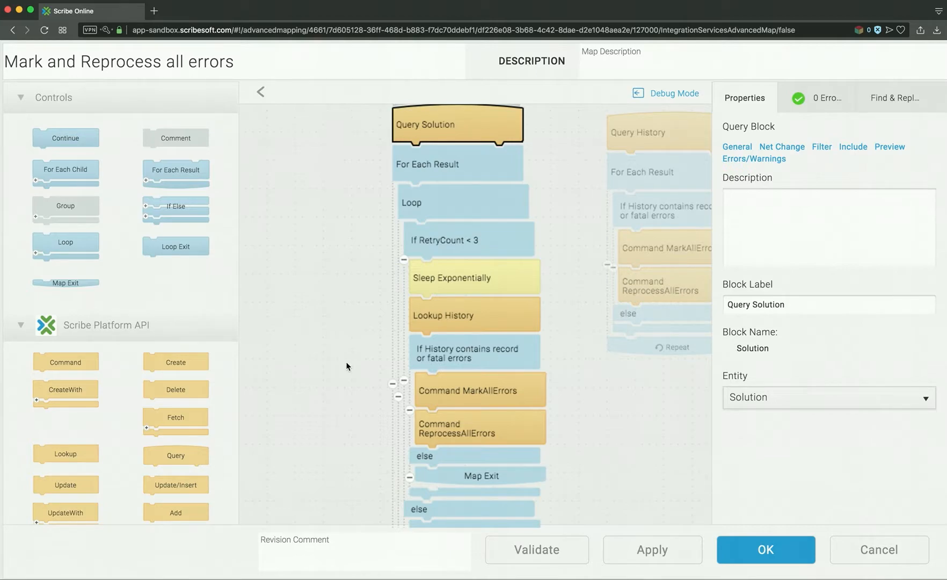
{"action": "double_click", "coordinate": [459, 242]}
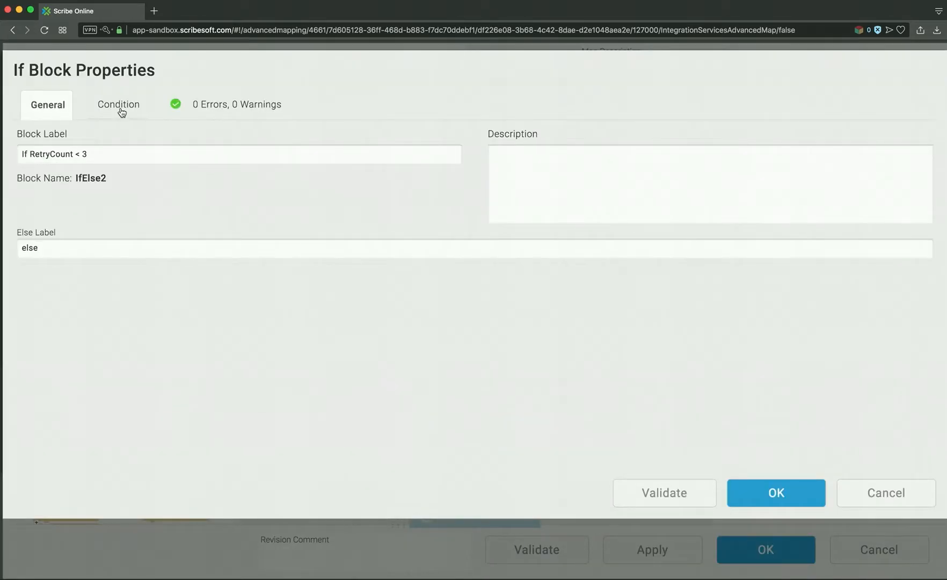
{"action": "left_click", "coordinate": [121, 108]}
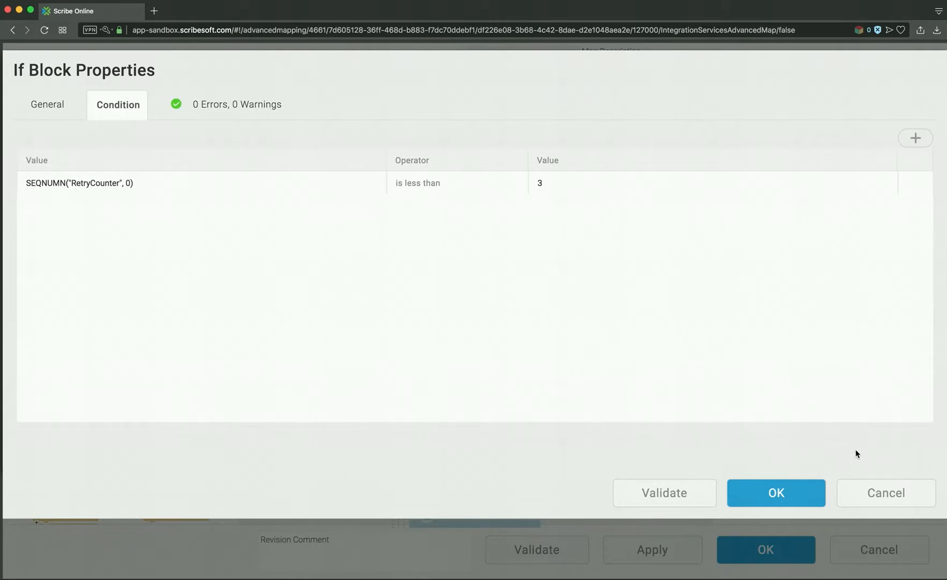
{"action": "left_click", "coordinate": [885, 494]}
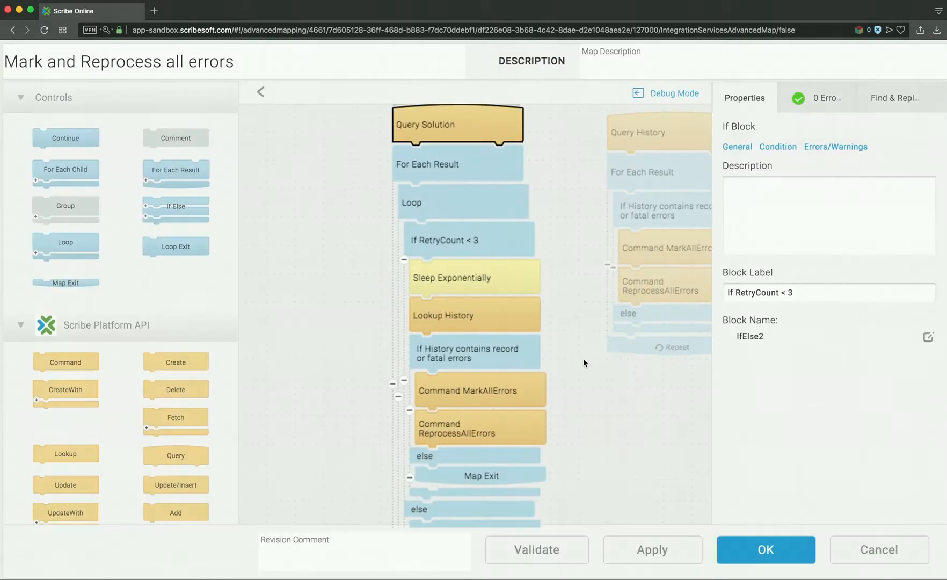
Review the Sleeptime formula of the "Sleep Exponentially" block, and leave the map editor without saving.
{"action": "left_click", "coordinate": [473, 286]}
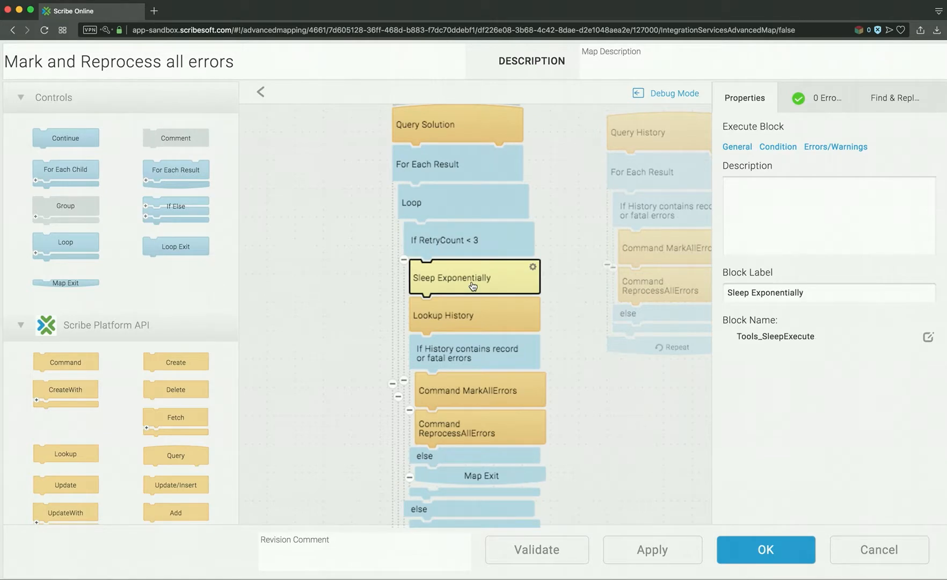
{"action": "double_click", "coordinate": [472, 285]}
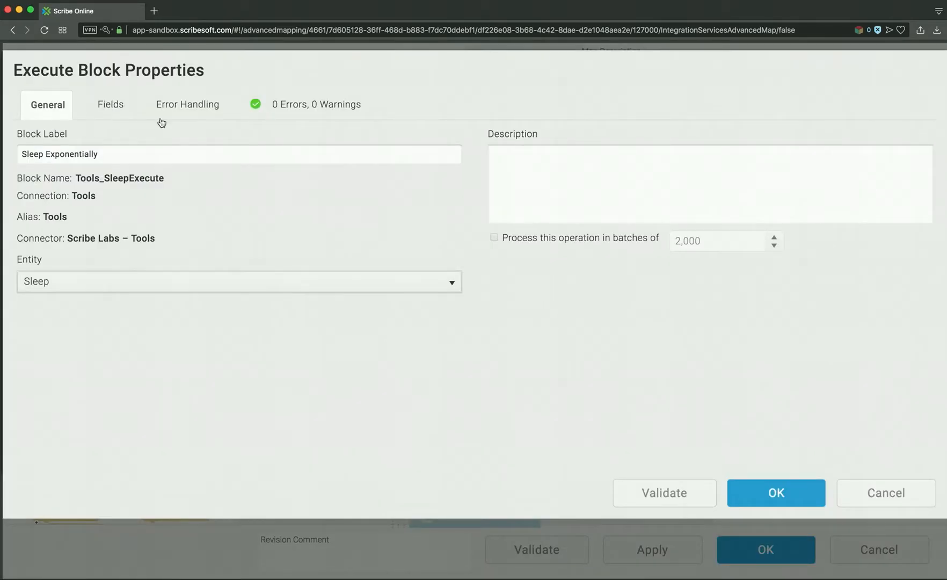
{"action": "left_click", "coordinate": [115, 106]}
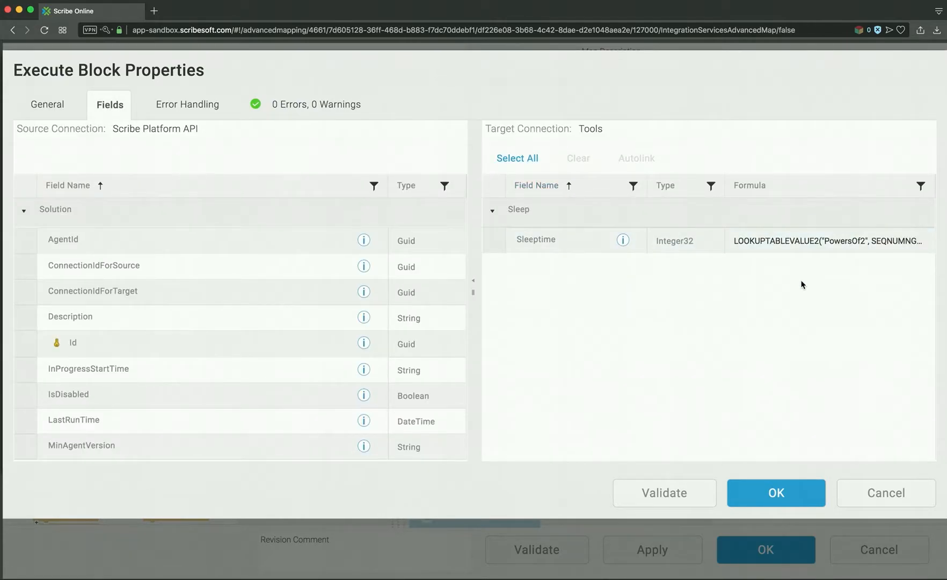
{"action": "left_click", "coordinate": [905, 242]}
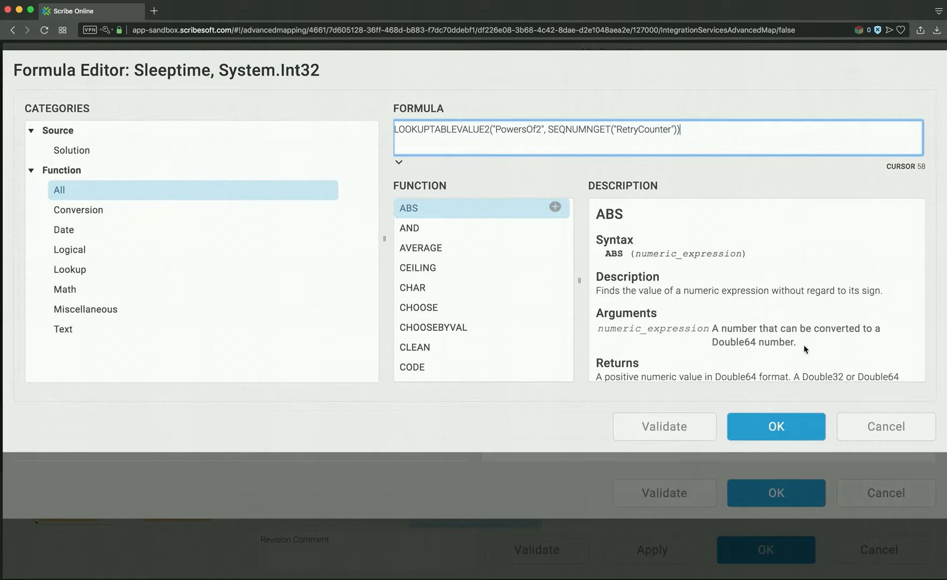
{"action": "left_click", "coordinate": [885, 427]}
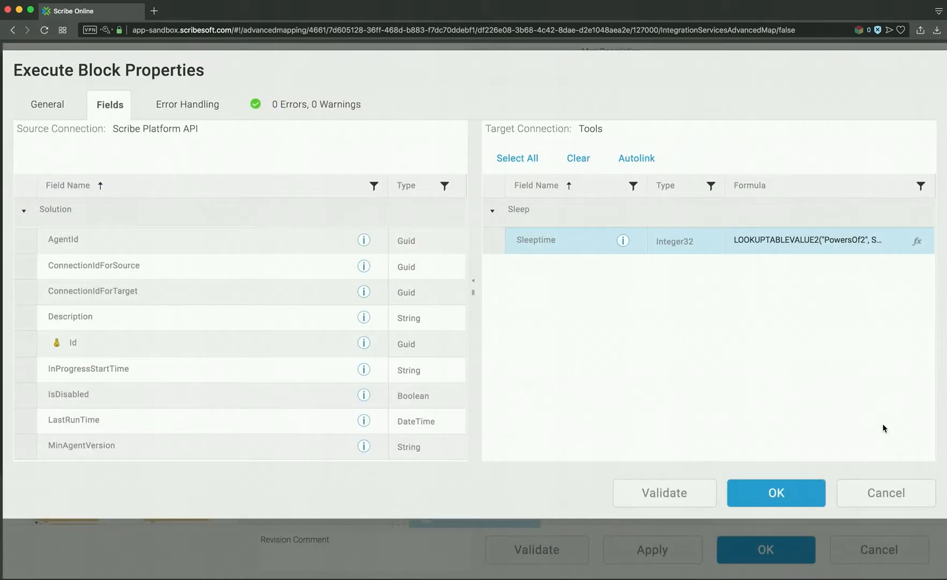
{"action": "left_click", "coordinate": [885, 491]}
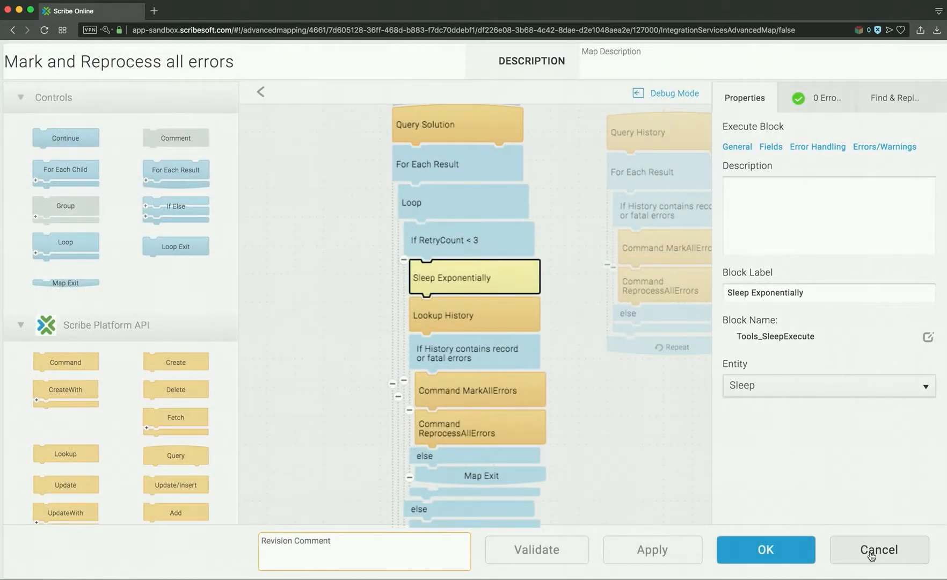
{"action": "left_click", "coordinate": [871, 555]}
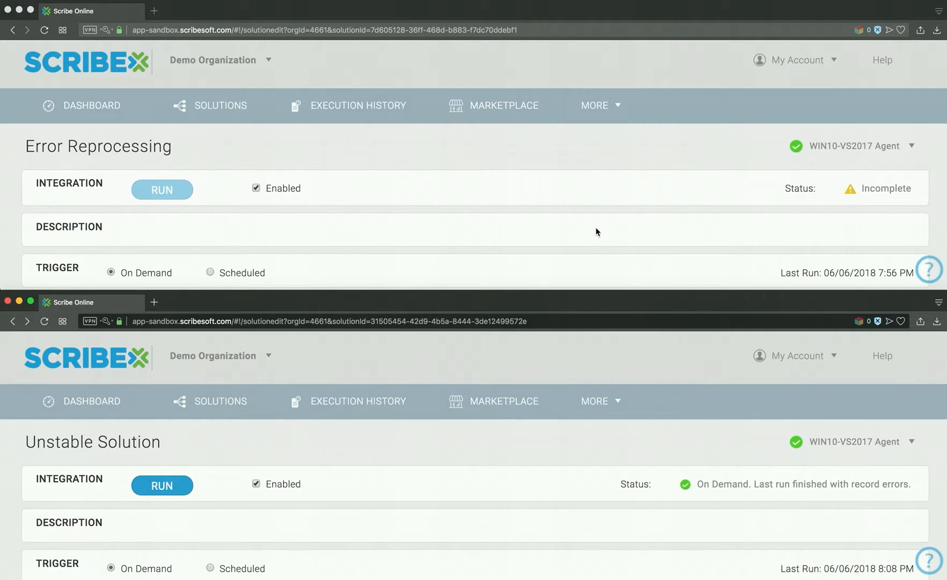
Examine the maps and execution histories of the Error Reprocessing solution and the Unstable Solution in the two browser windows.
{"action": "scroll", "coordinate": [596, 232], "scroll_direction": "down", "scroll_amount": 1}
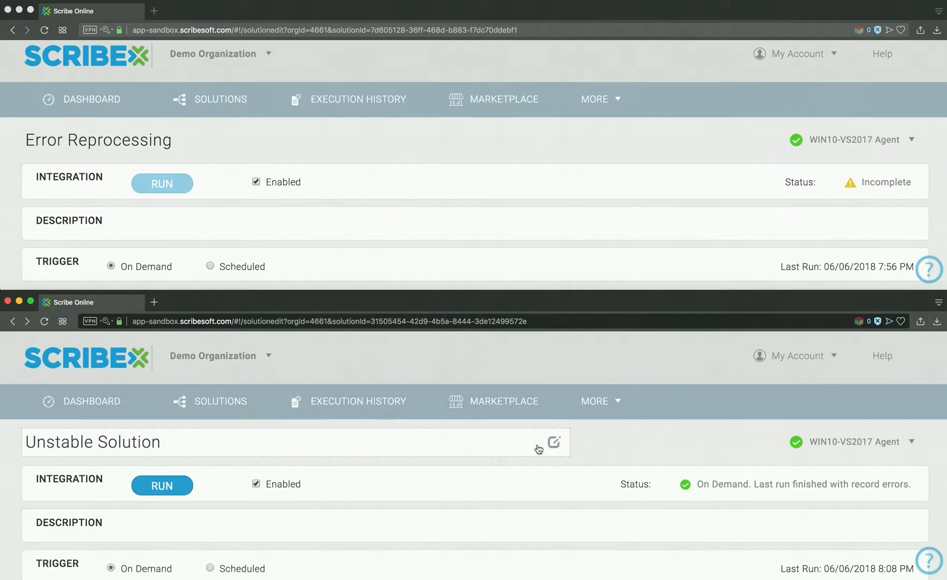
{"action": "scroll", "coordinate": [538, 449], "scroll_direction": "down", "scroll_amount": 1}
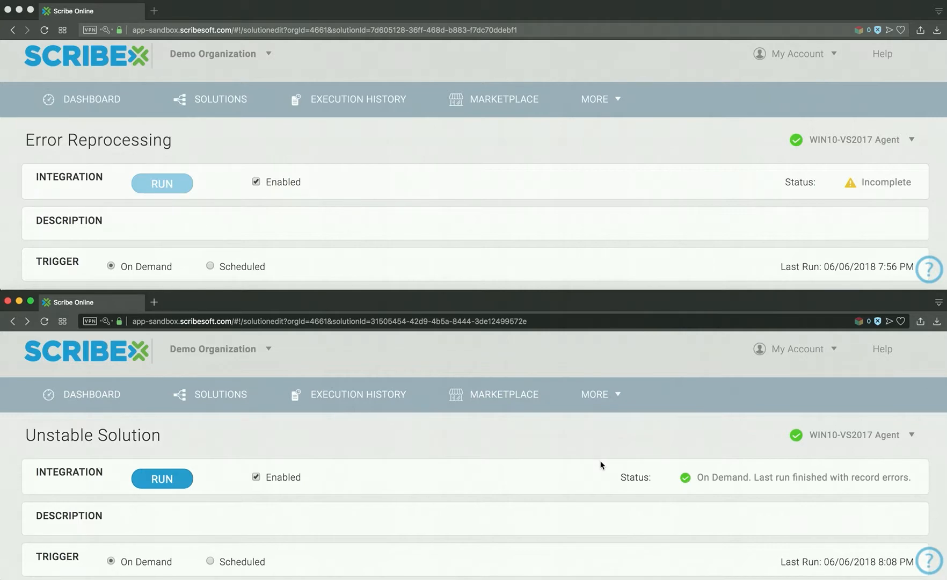
{"action": "scroll", "coordinate": [573, 230], "scroll_direction": "down", "scroll_amount": 5}
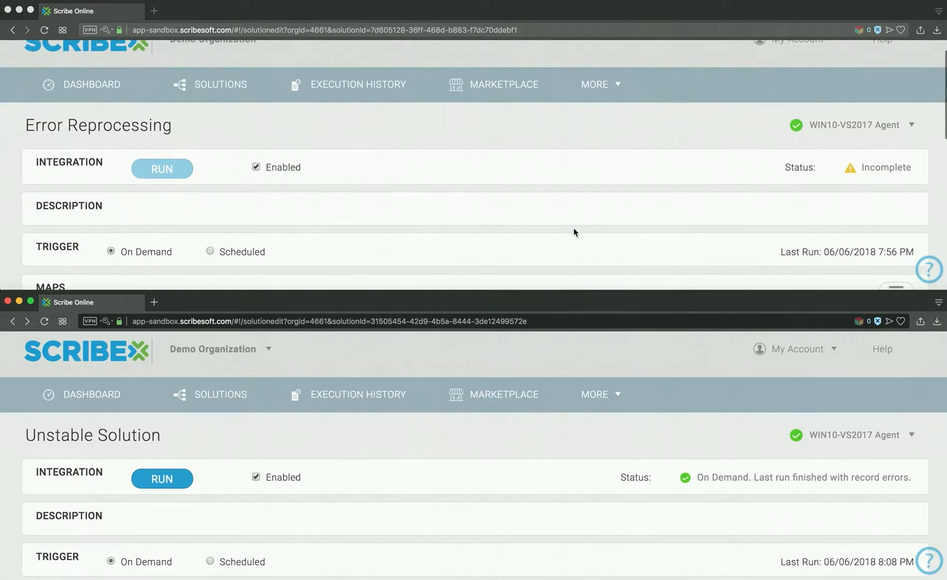
{"action": "scroll", "coordinate": [573, 227], "scroll_direction": "down", "scroll_amount": 10}
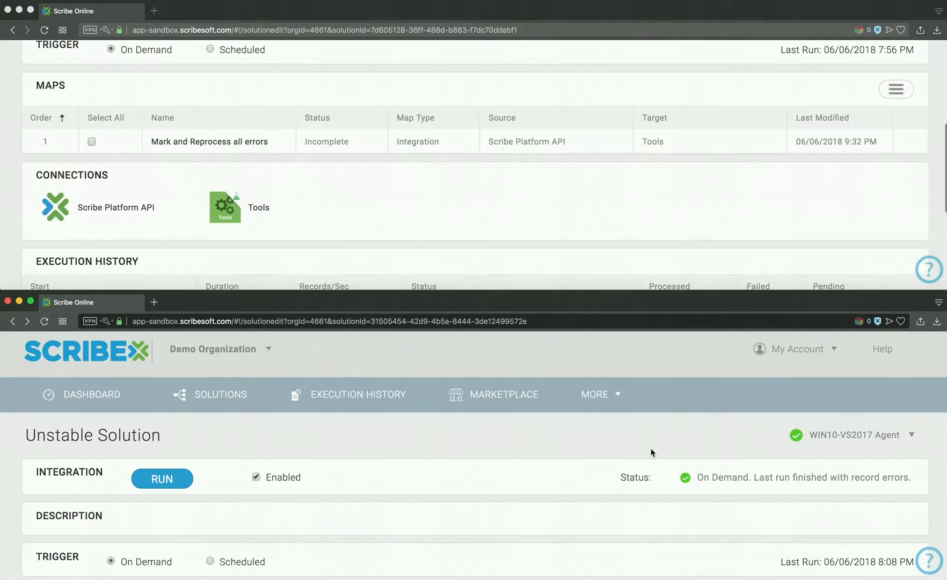
{"action": "scroll", "coordinate": [651, 452], "scroll_direction": "down", "scroll_amount": 3}
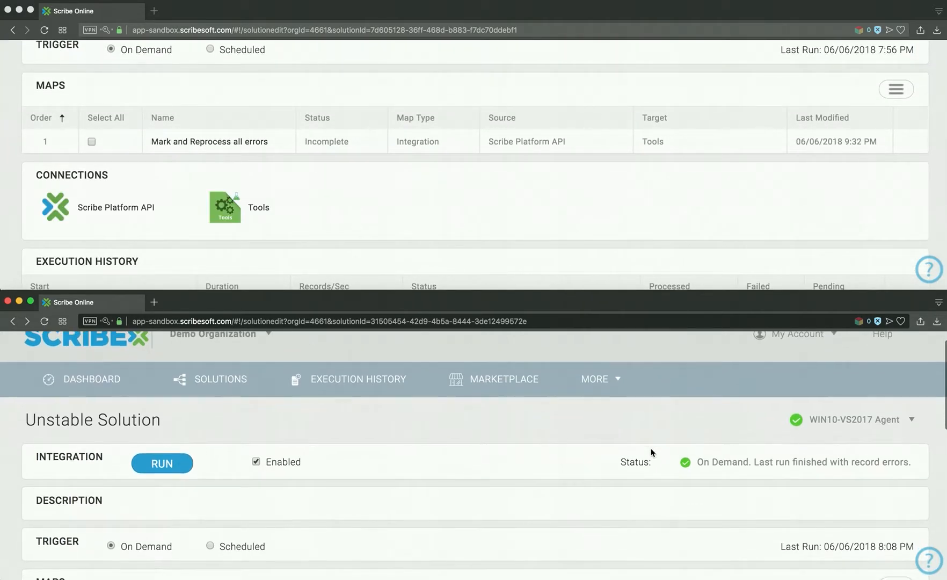
{"action": "scroll", "coordinate": [651, 452], "scroll_direction": "down", "scroll_amount": 3}
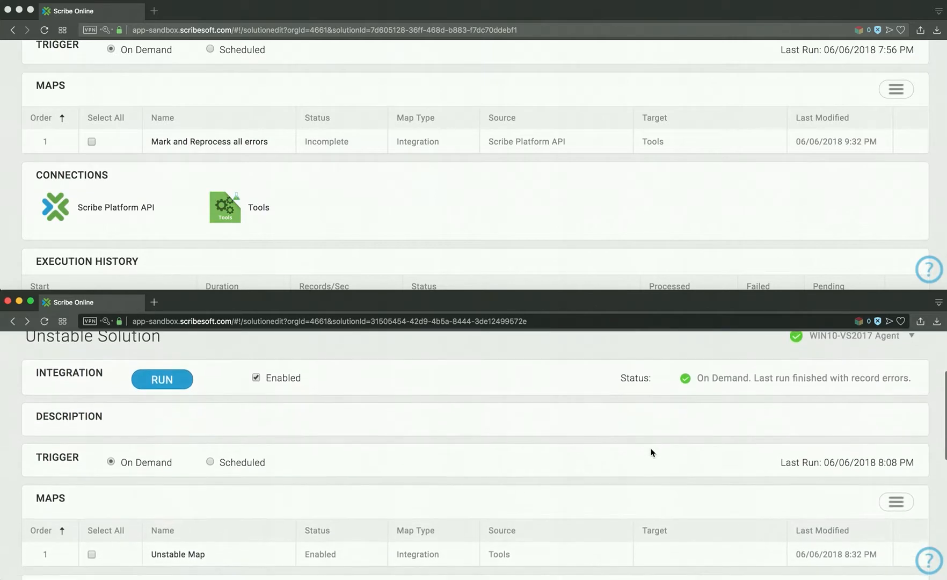
{"action": "scroll", "coordinate": [651, 452], "scroll_direction": "down", "scroll_amount": 1}
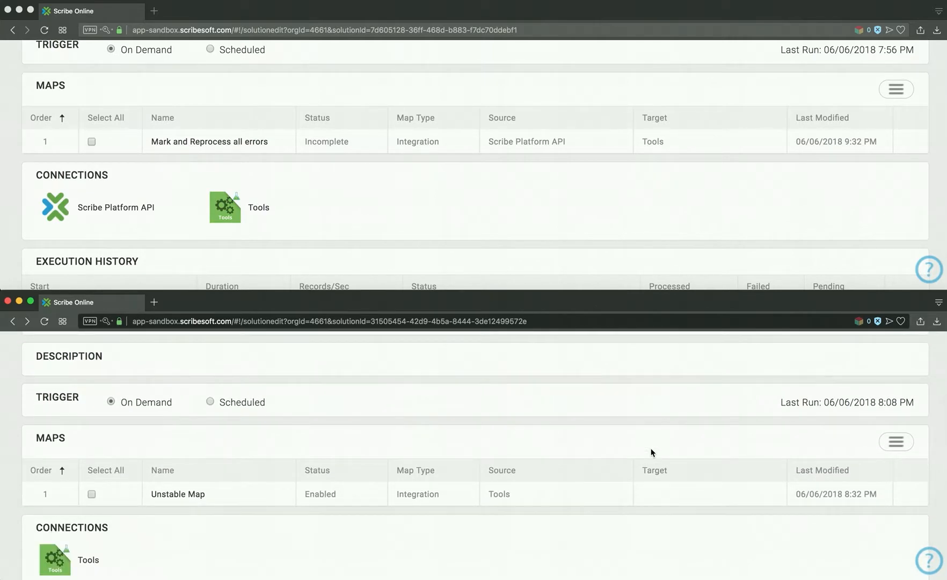
{"action": "scroll", "coordinate": [651, 453], "scroll_direction": "down", "scroll_amount": 7}
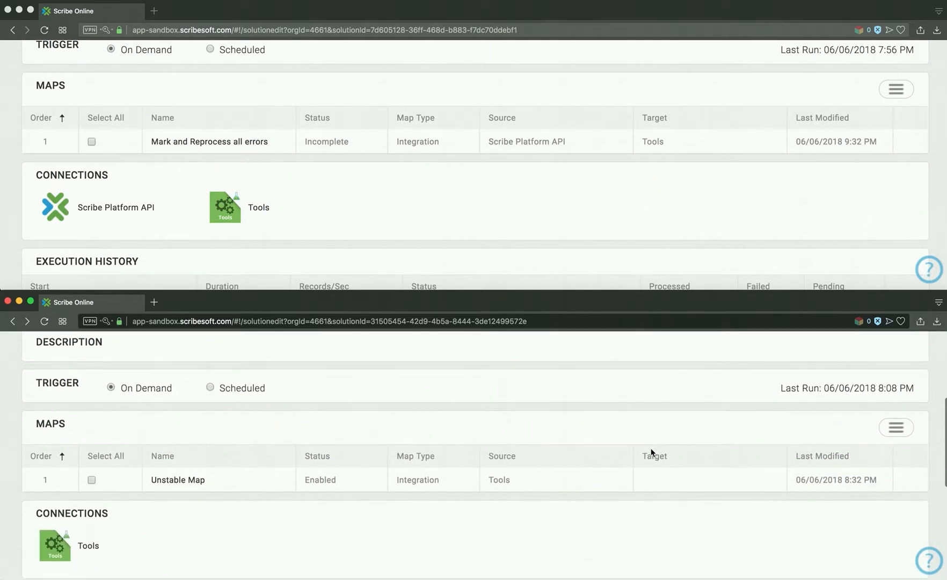
{"action": "scroll", "coordinate": [651, 452], "scroll_direction": "down", "scroll_amount": 1}
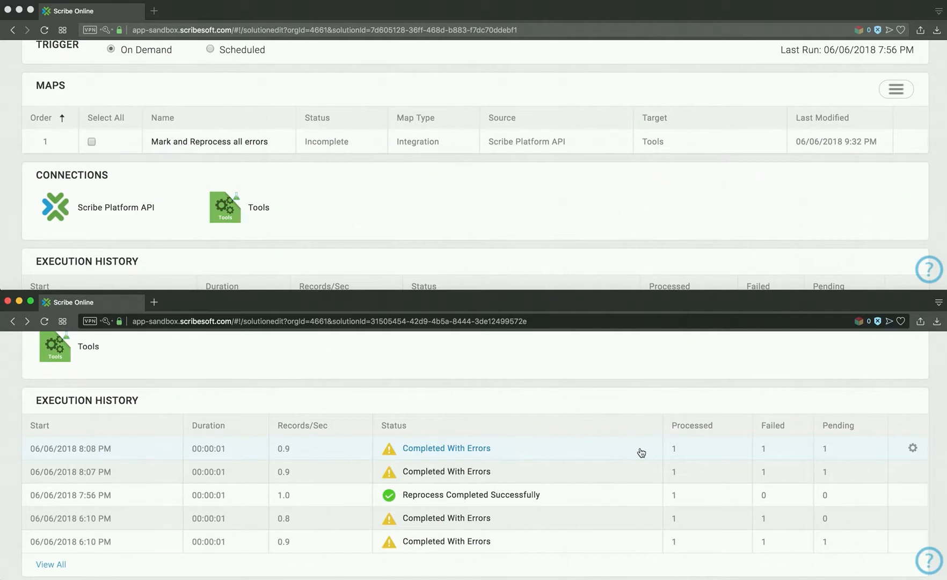
{"action": "scroll", "coordinate": [669, 195], "scroll_direction": "down", "scroll_amount": 4}
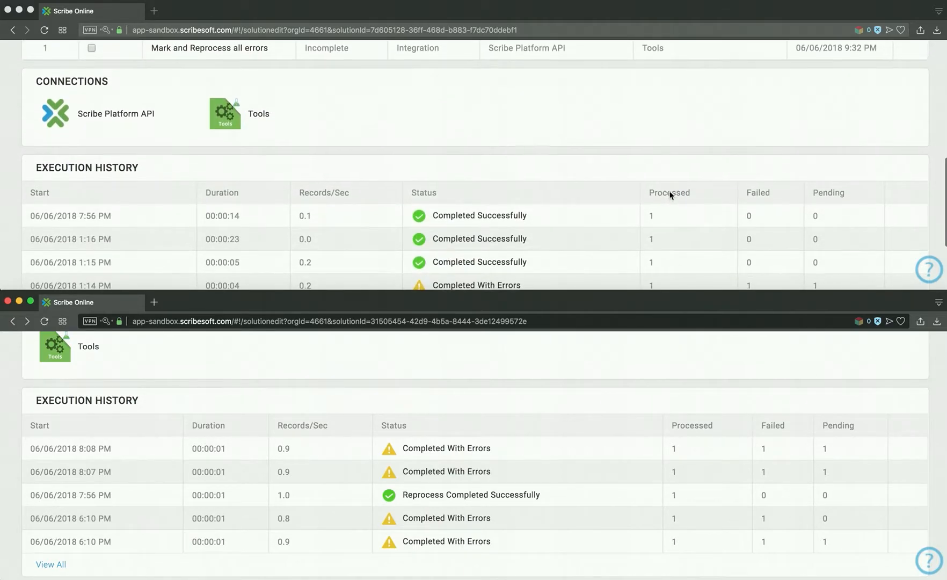
{"action": "scroll", "coordinate": [671, 195], "scroll_direction": "up", "scroll_amount": 1}
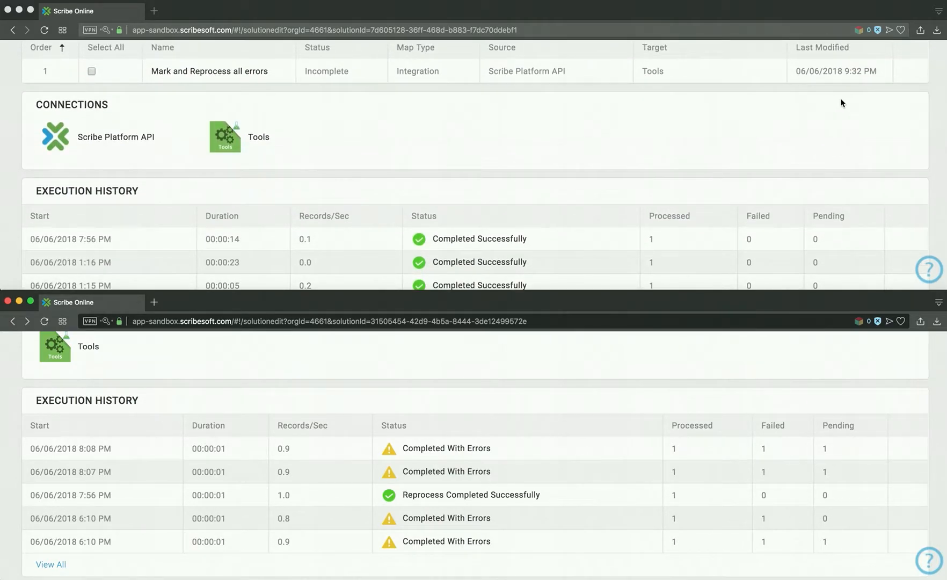
{"action": "left_click", "coordinate": [916, 69]}
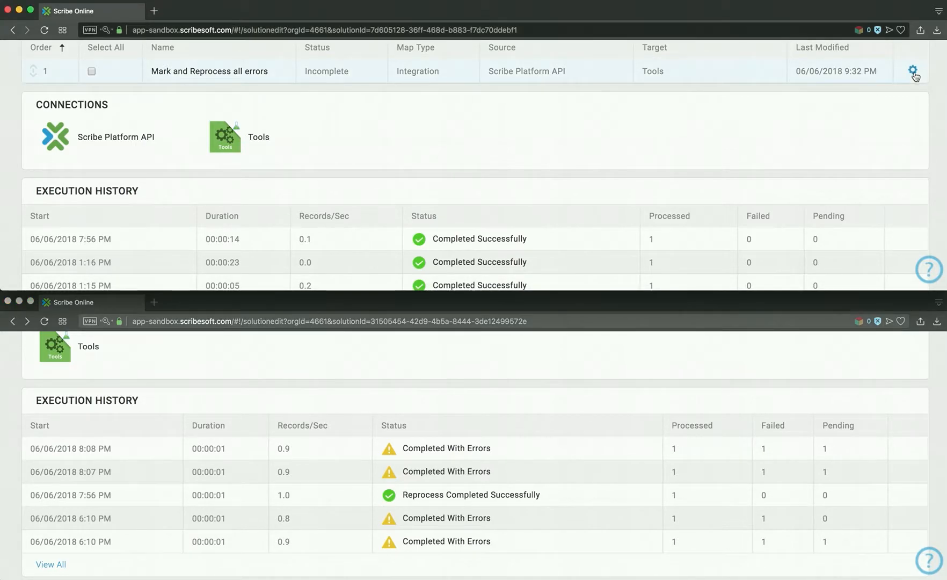
{"action": "left_click", "coordinate": [914, 72]}
{"action": "scroll", "coordinate": [739, 167], "scroll_direction": "up", "scroll_amount": 5}
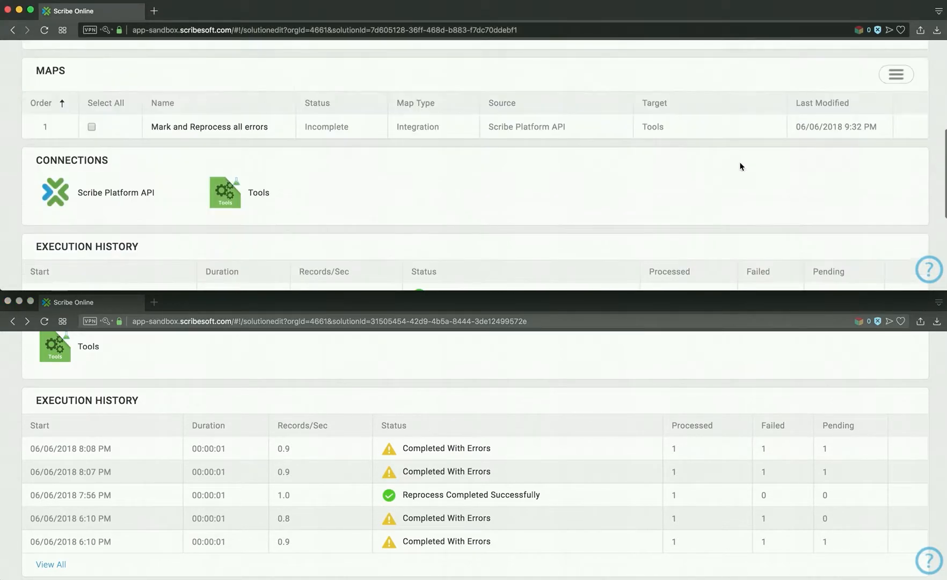
{"action": "scroll", "coordinate": [740, 166], "scroll_direction": "down", "scroll_amount": 3}
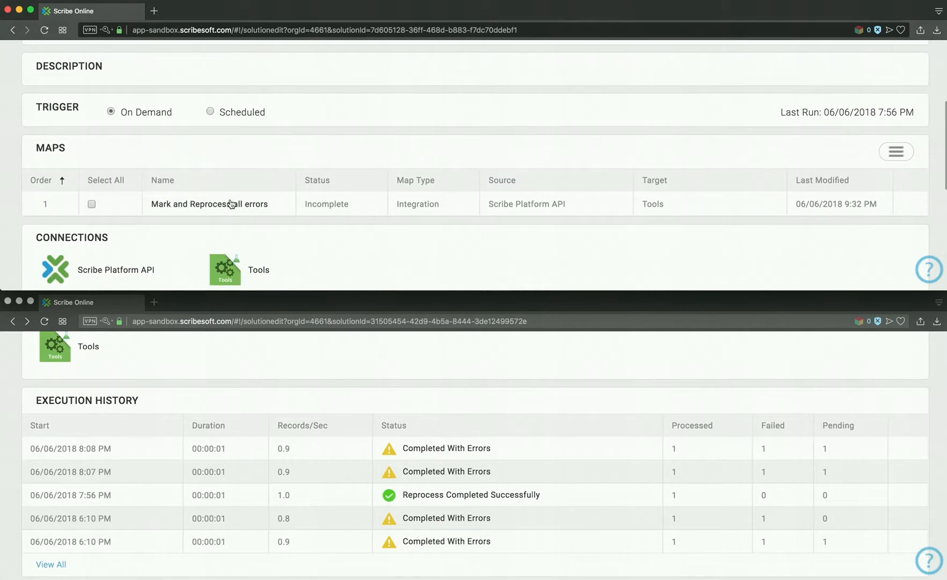
Open the "Mark and Reprocess all errors" map, save and validate it, and close the map editor with its contents accepted.
{"action": "left_click", "coordinate": [232, 205]}
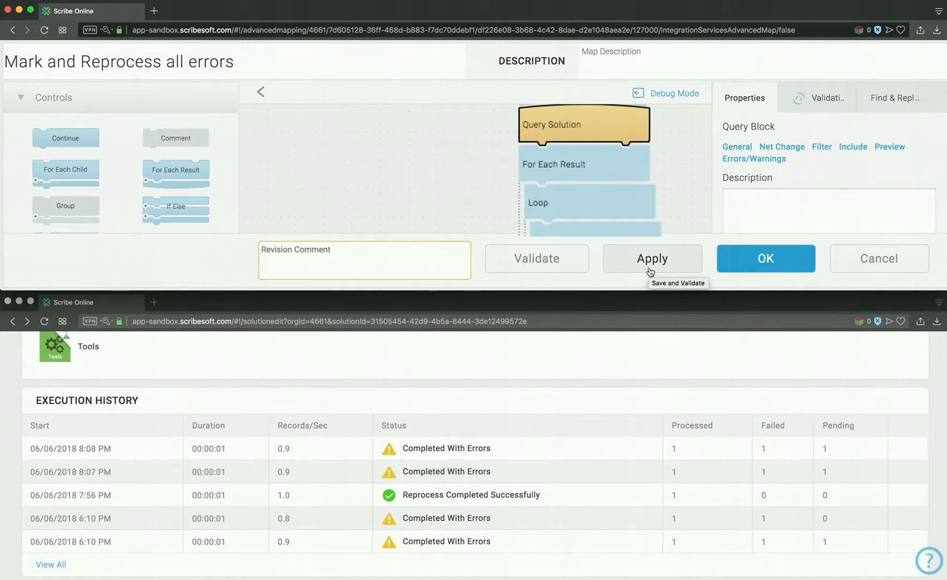
{"action": "left_click", "coordinate": [650, 271]}
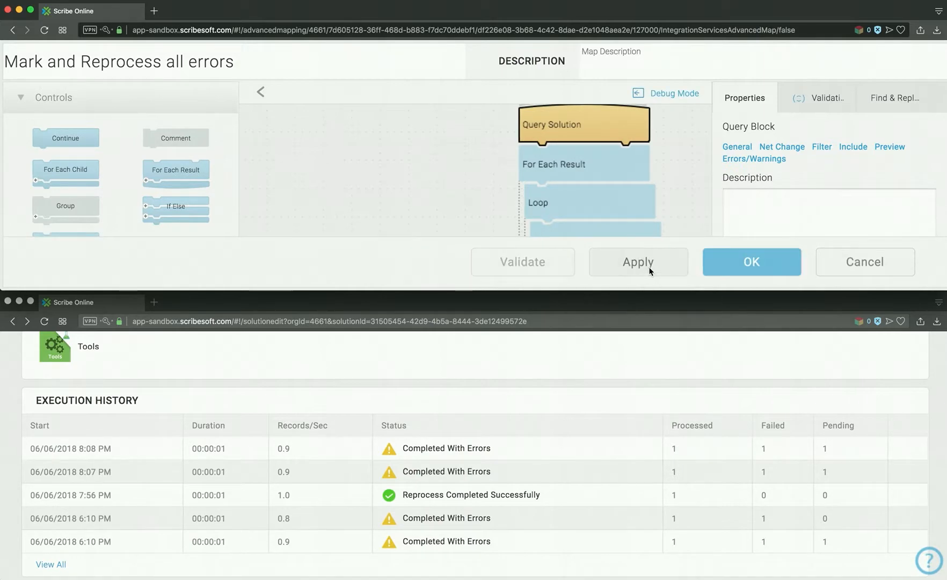
{"action": "left_click", "coordinate": [766, 271]}
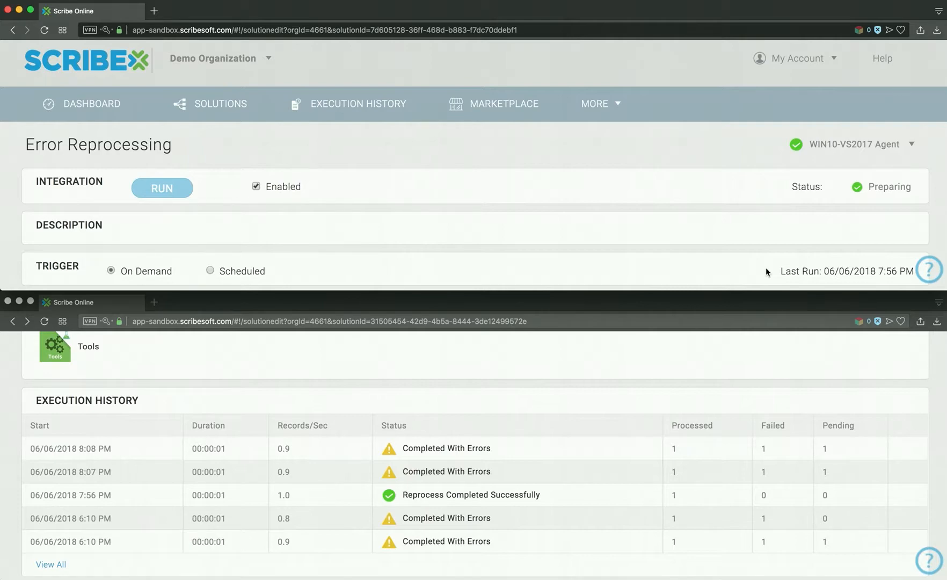
Run the "Mark and Reprocess all errors" map on its own and check the Unstable Solution's execution history.
{"action": "scroll", "coordinate": [766, 271], "scroll_direction": "down", "scroll_amount": 4}
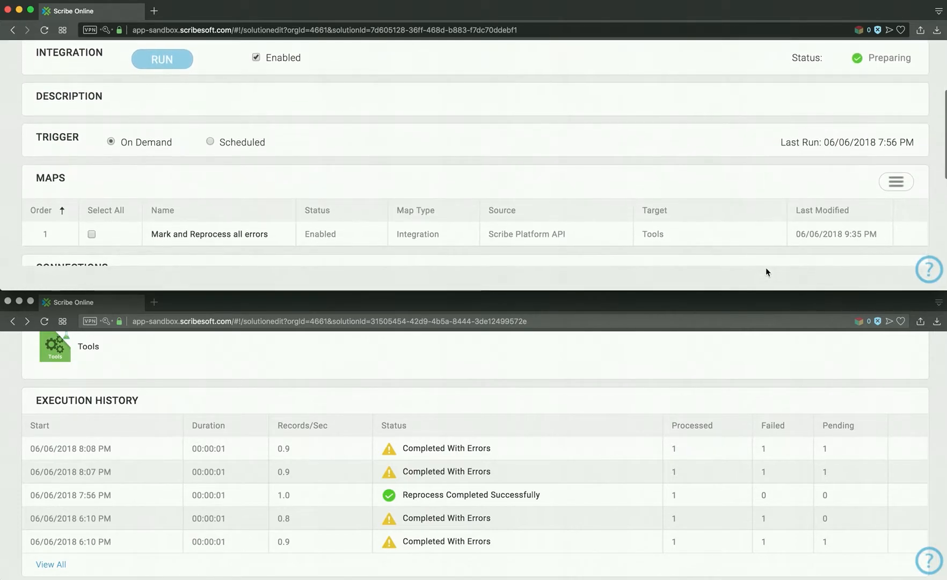
{"action": "mouse_move", "coordinate": [906, 235]}
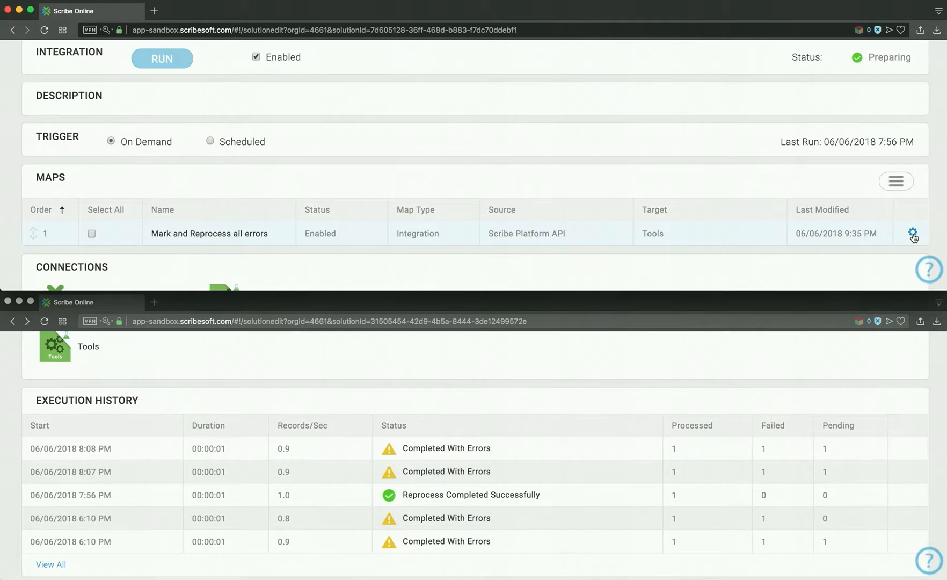
{"action": "left_click", "coordinate": [912, 235]}
{"action": "scroll", "coordinate": [913, 234], "scroll_direction": "down", "scroll_amount": 1}
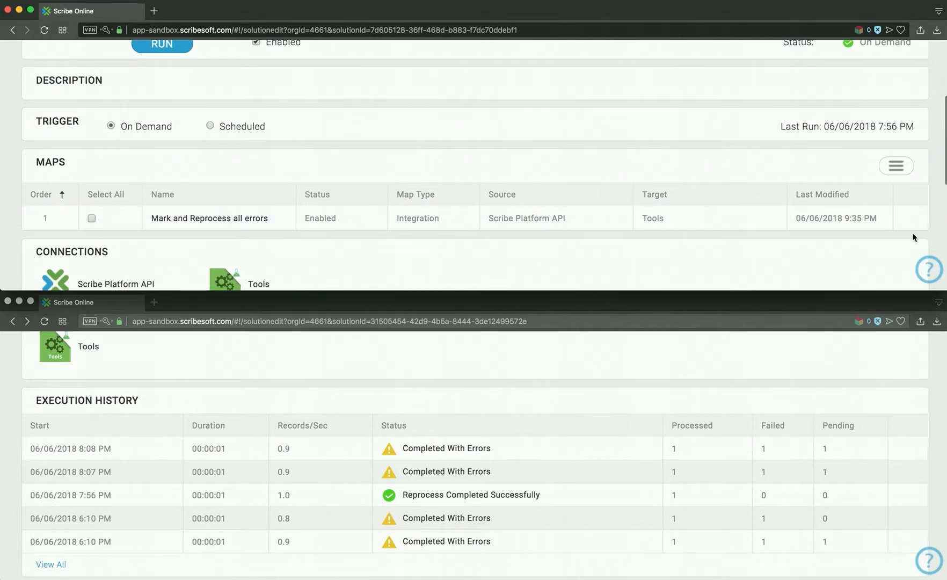
{"action": "left_click", "coordinate": [912, 218]}
{"action": "scroll", "coordinate": [914, 226], "scroll_direction": "down", "scroll_amount": 3}
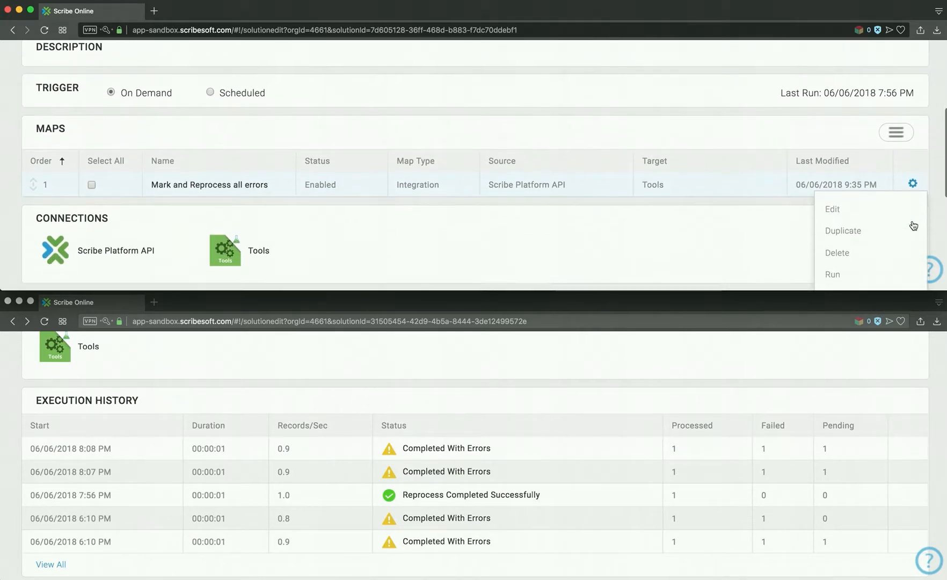
{"action": "left_click", "coordinate": [855, 261]}
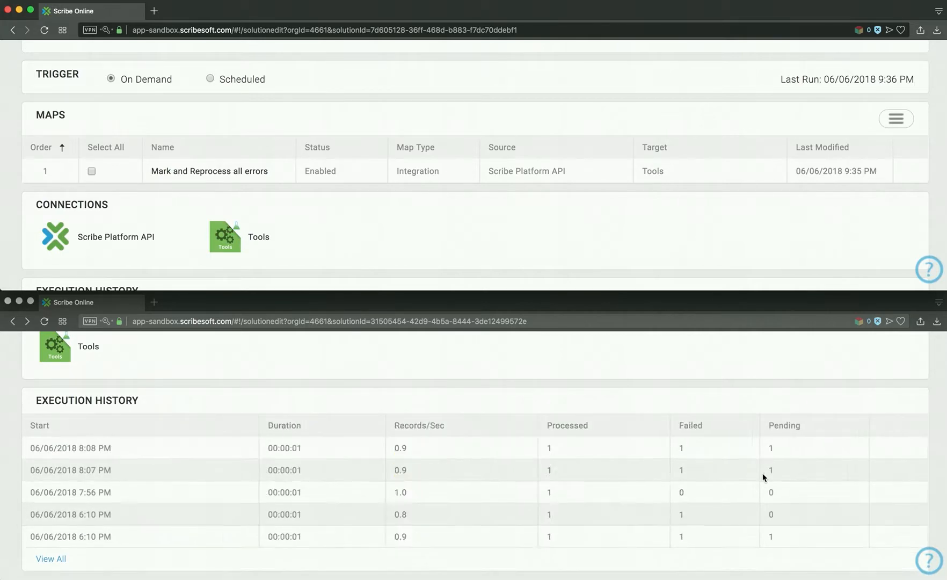
{"action": "scroll", "coordinate": [762, 473], "scroll_direction": "down", "scroll_amount": 1}
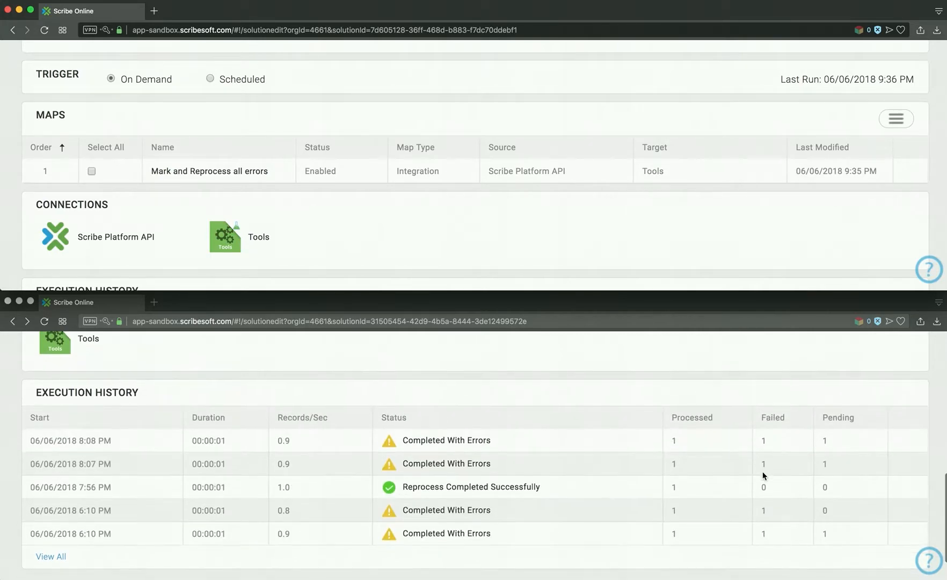